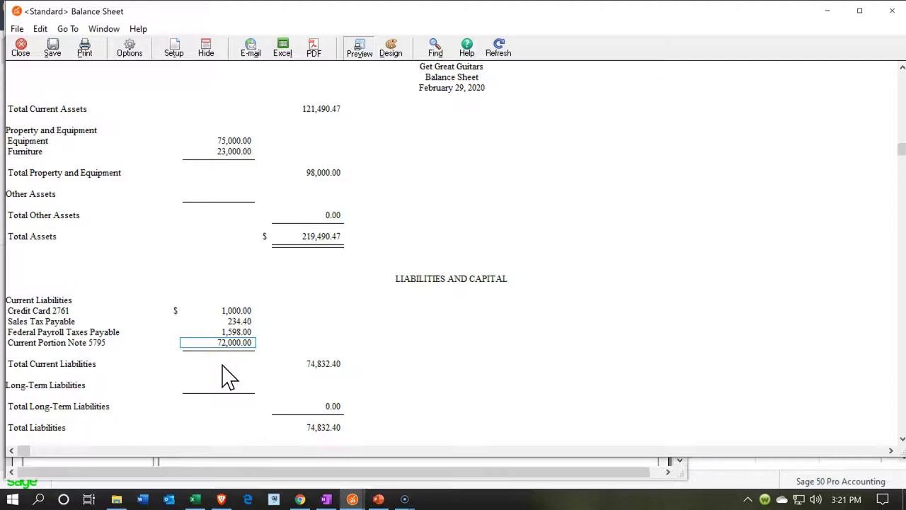
Look over the balance sheet's liabilities and switch to the Loan Payments.xlsx workbook in Excel.
scroll(222, 375, down, 2)
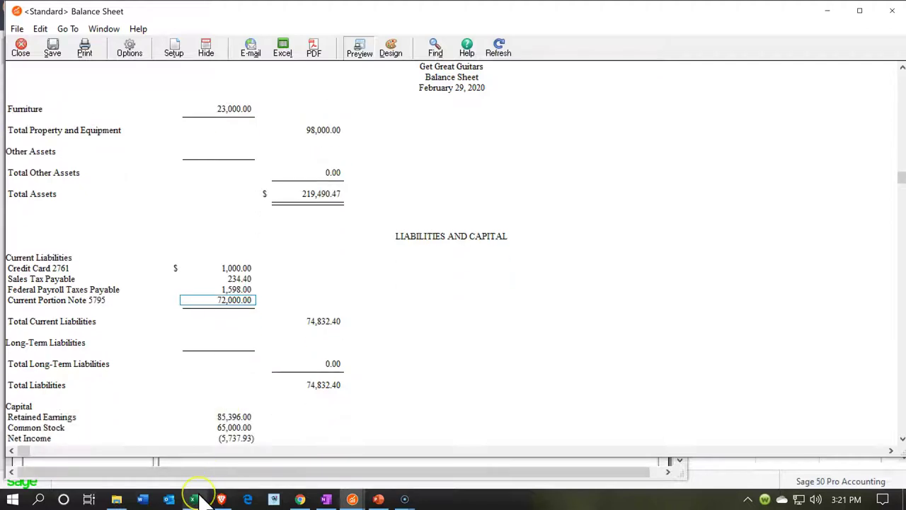
mouse_move(204, 501)
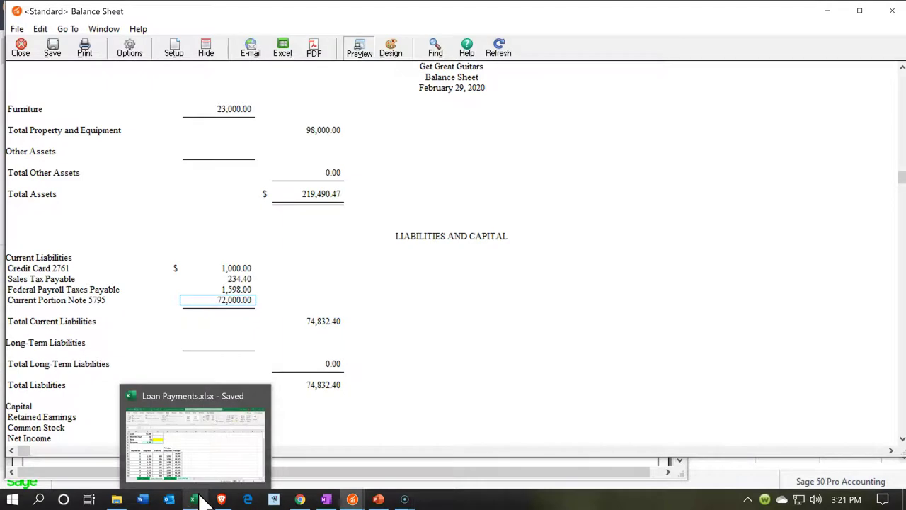
click(203, 501)
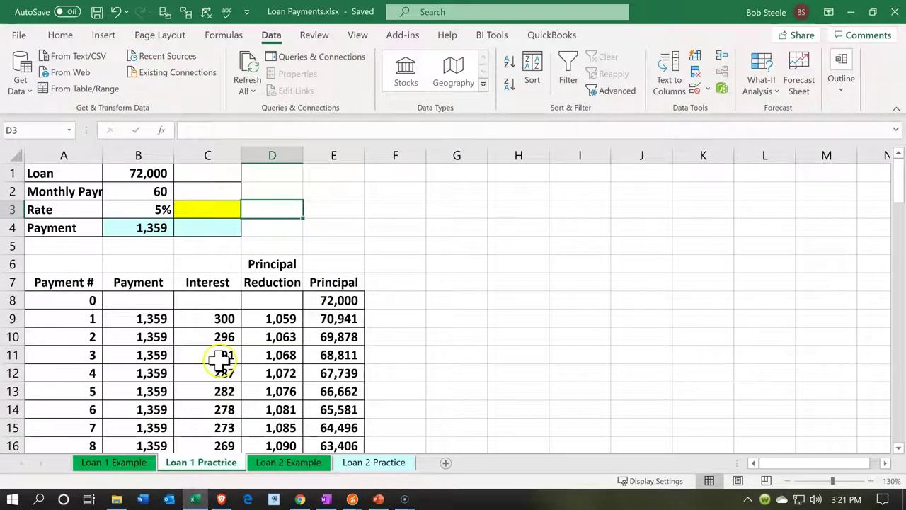
Examine the payment and interest formulas for the first payments in the Loan 1 amortization table.
click(221, 359)
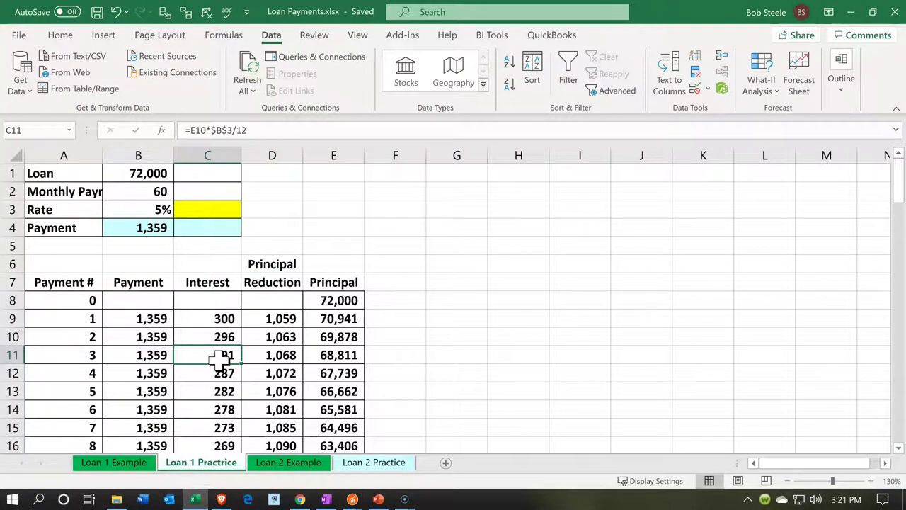
scroll(205, 350, down, 1)
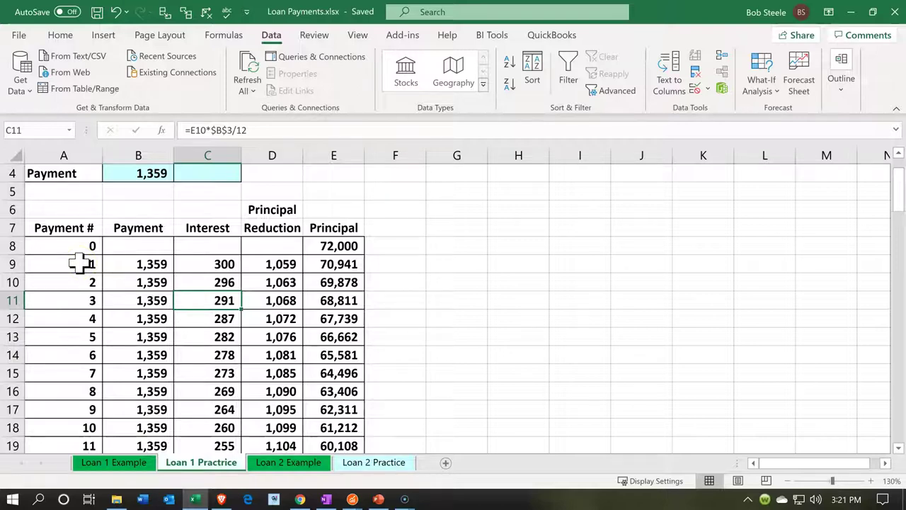
click(131, 262)
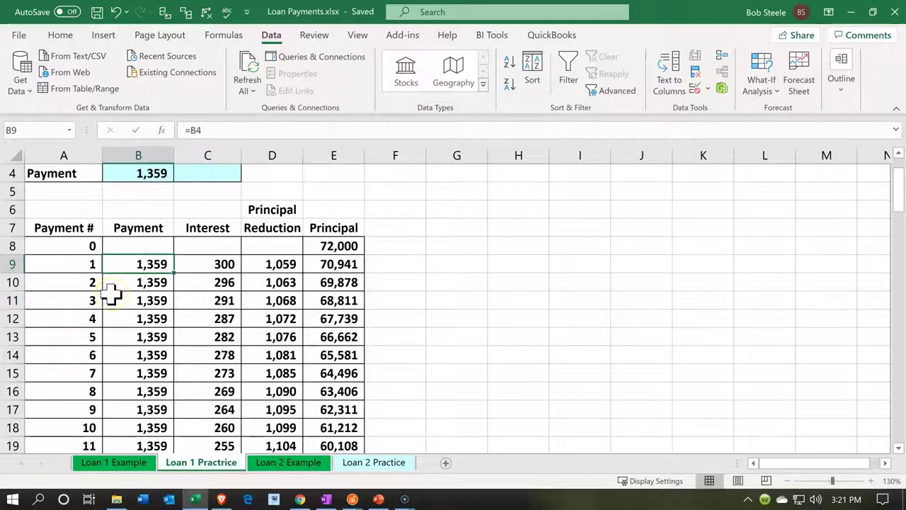
key(Right)
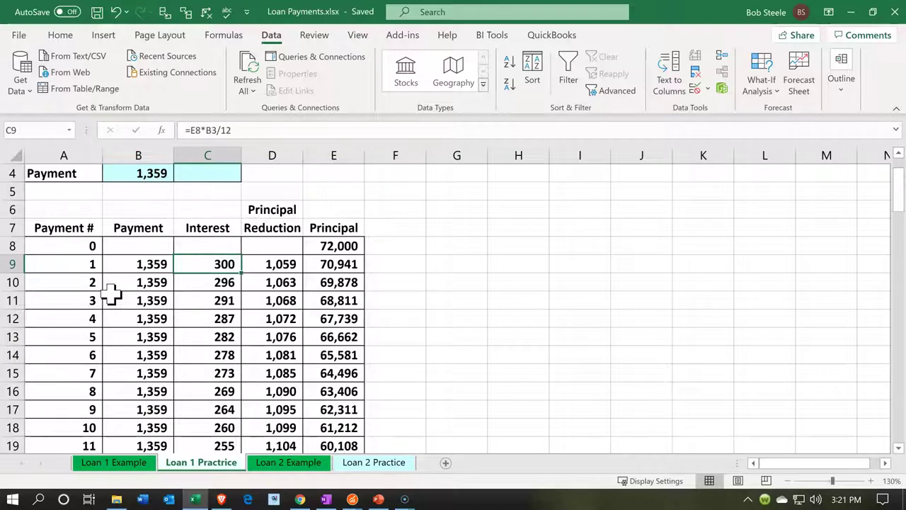
key(Right)
key(Down)
key(Left)
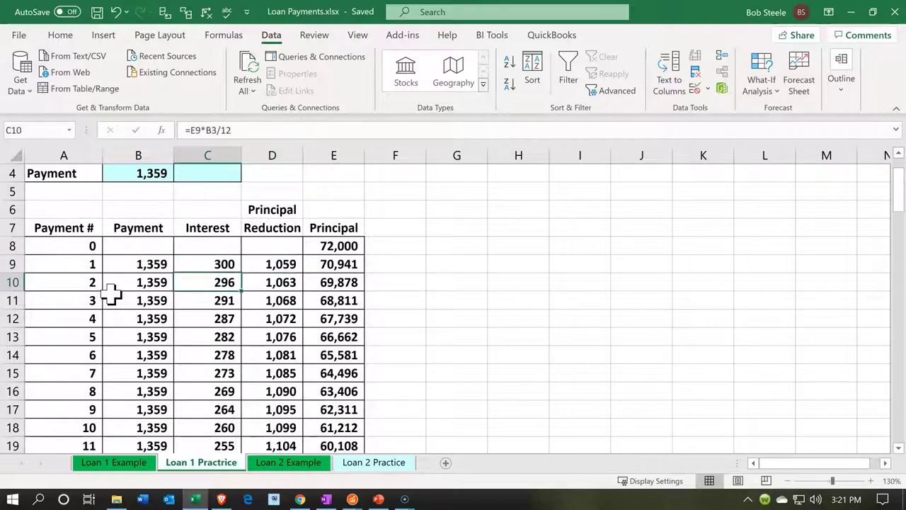
key(Left)
key(Up)
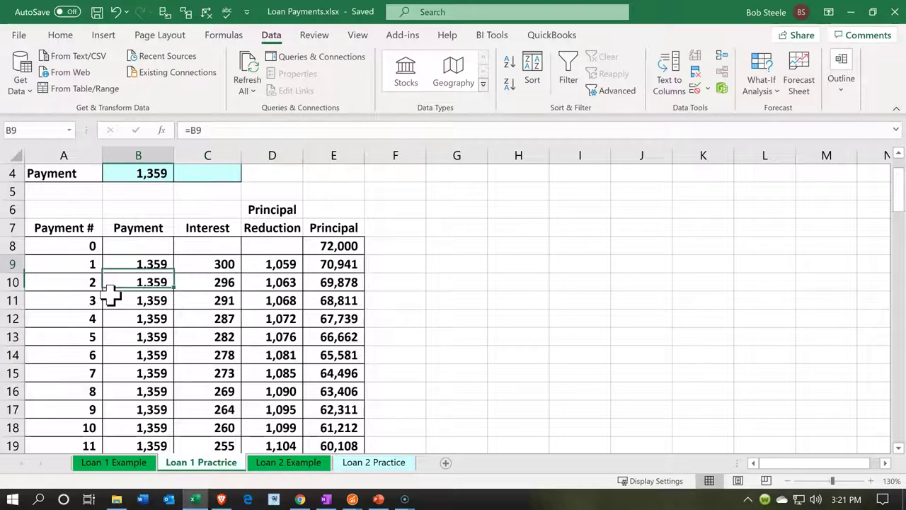
key(Down)
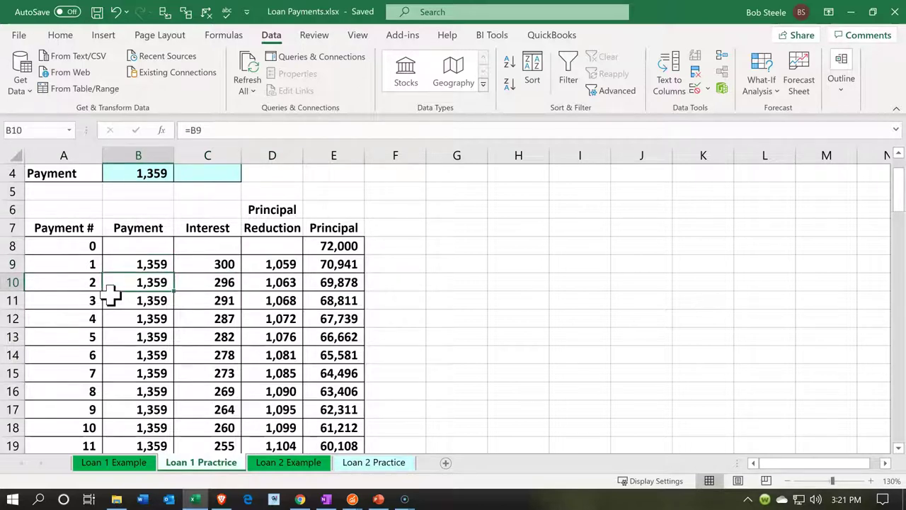
Examine the loan terms, the PMT formula in B4, and the payment, interest and principal cells for payments 1 and 2.
scroll(111, 294, up, 1)
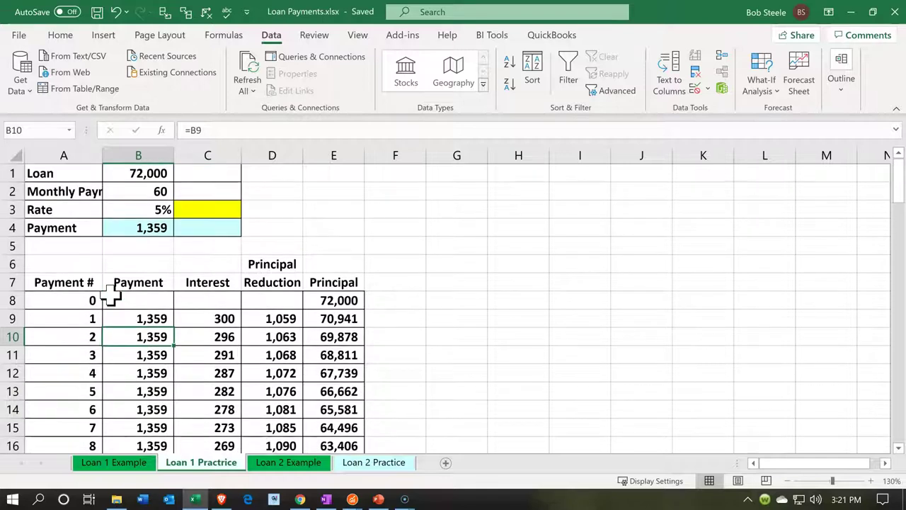
click(134, 181)
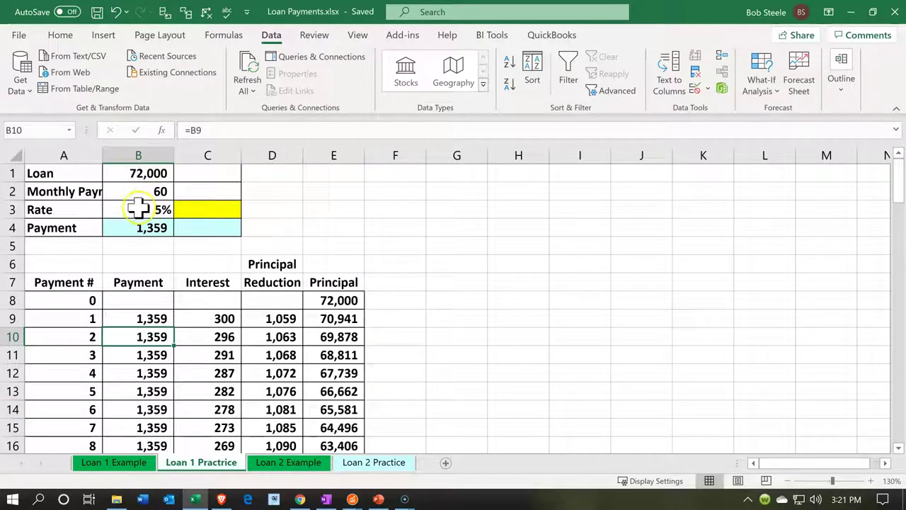
click(141, 227)
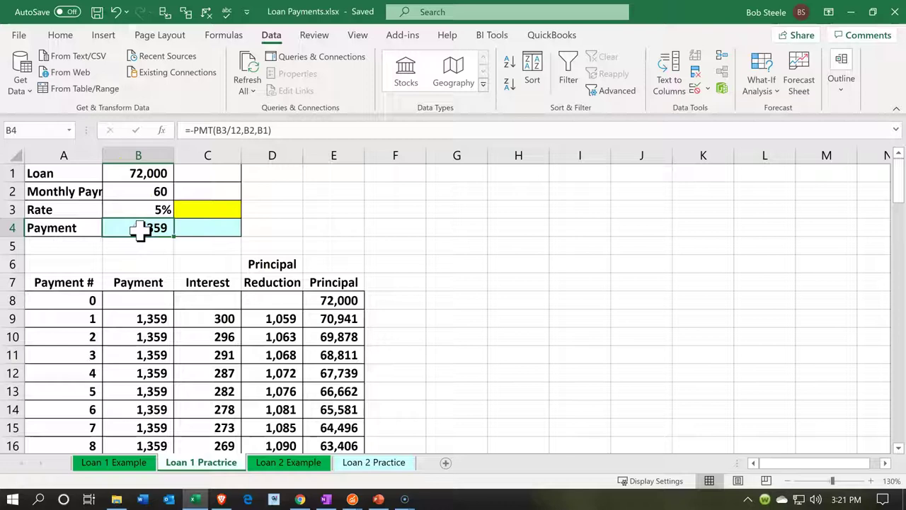
click(225, 319)
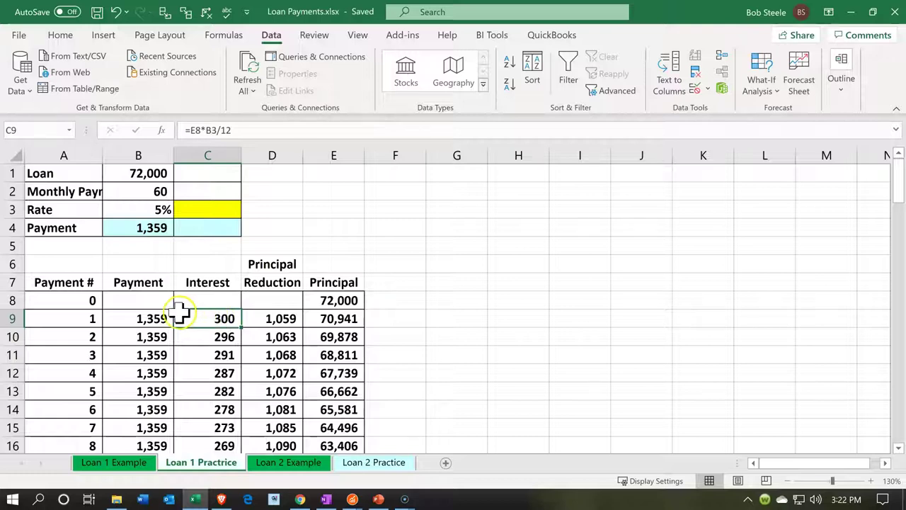
click(154, 313)
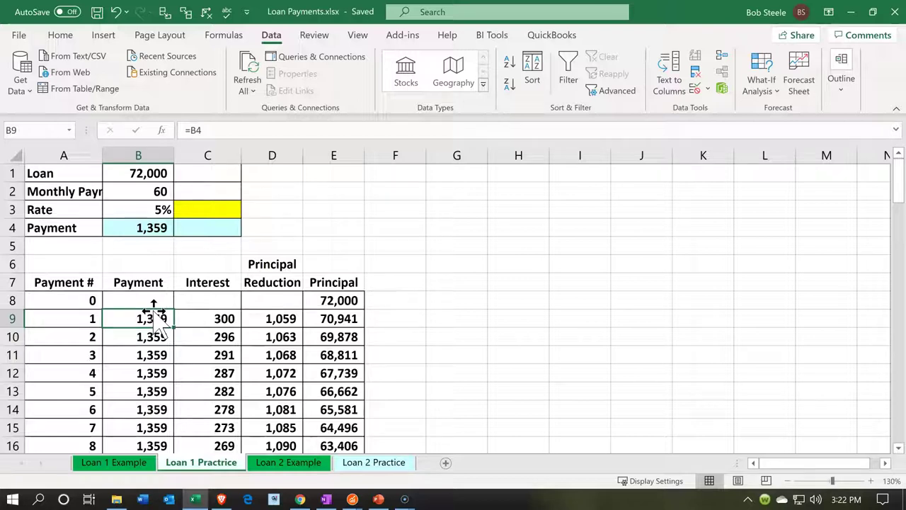
click(153, 340)
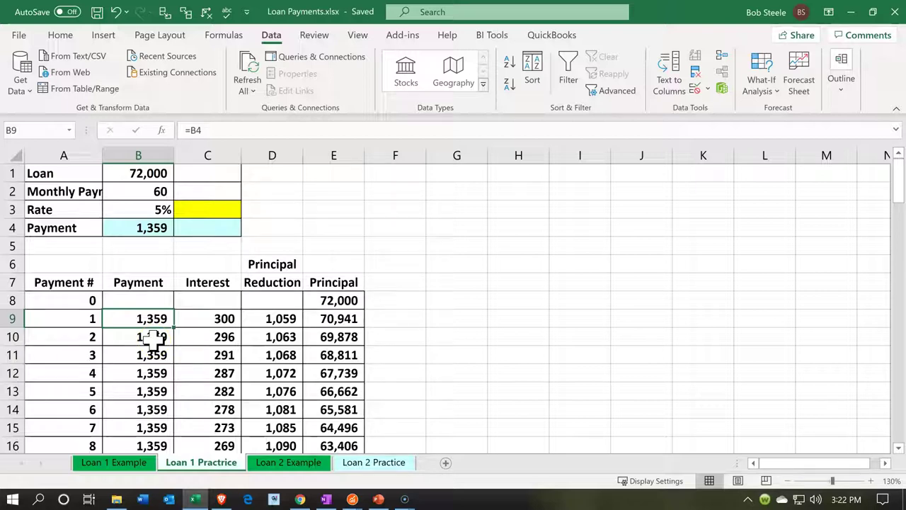
click(354, 337)
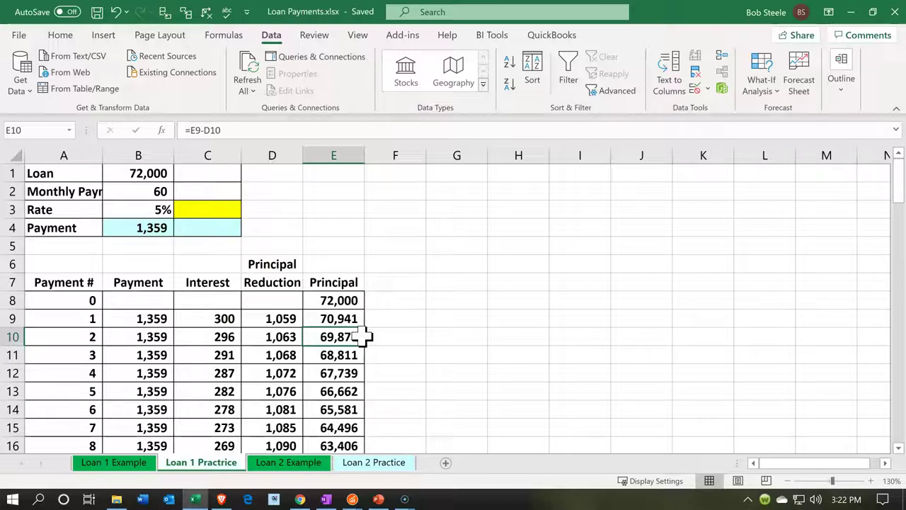
click(148, 322)
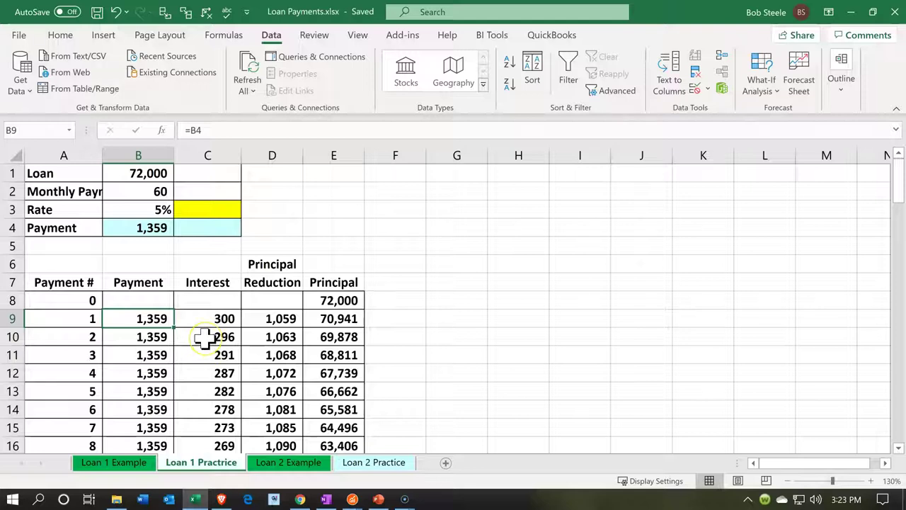
click(322, 320)
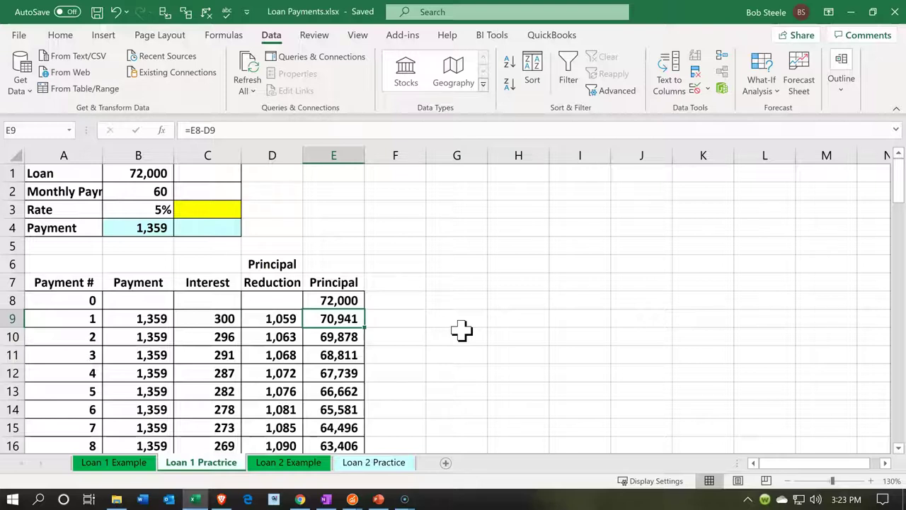
Fill the payment 1 row of the amortization table, A9:E9, with light green.
drag(93, 318, 329, 320)
right_click(332, 324)
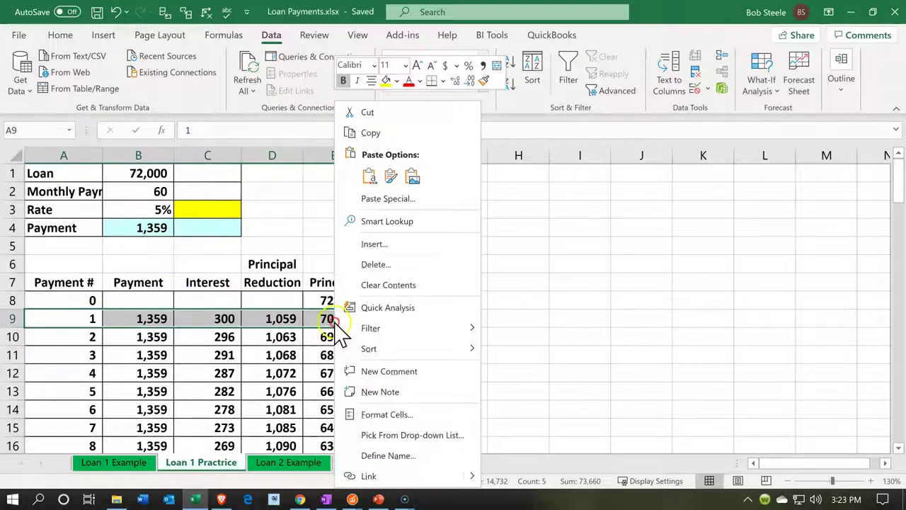
click(397, 81)
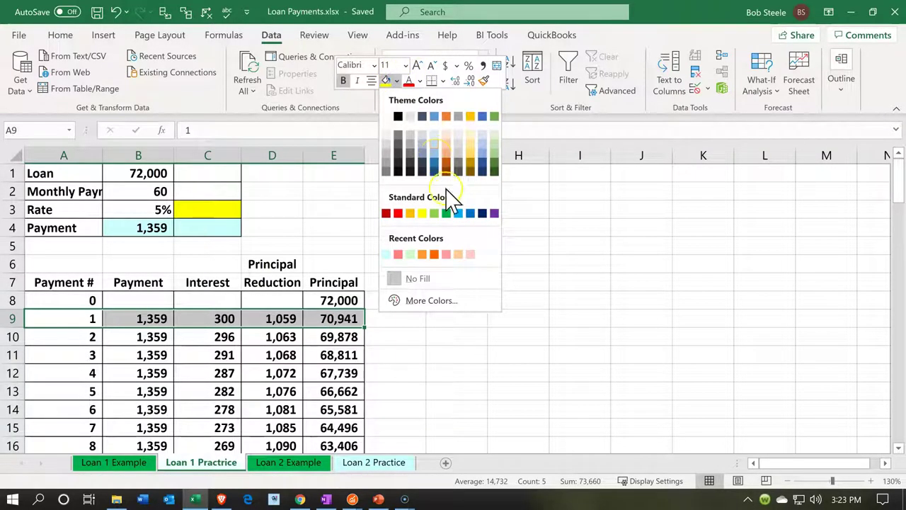
click(446, 213)
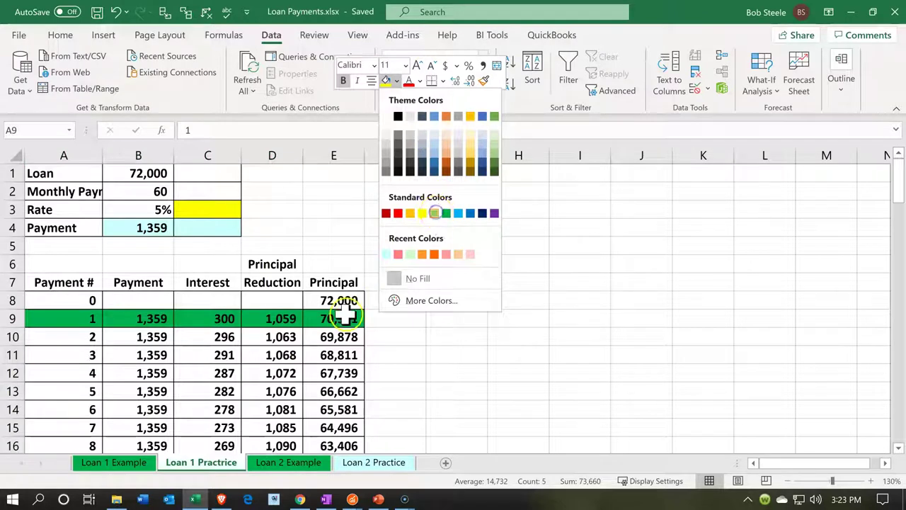
click(235, 371)
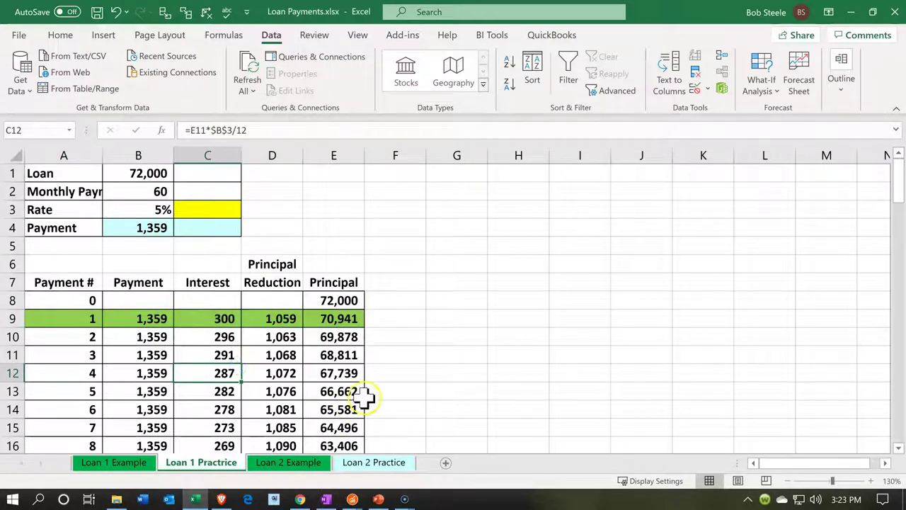
scroll(399, 357, up, 2)
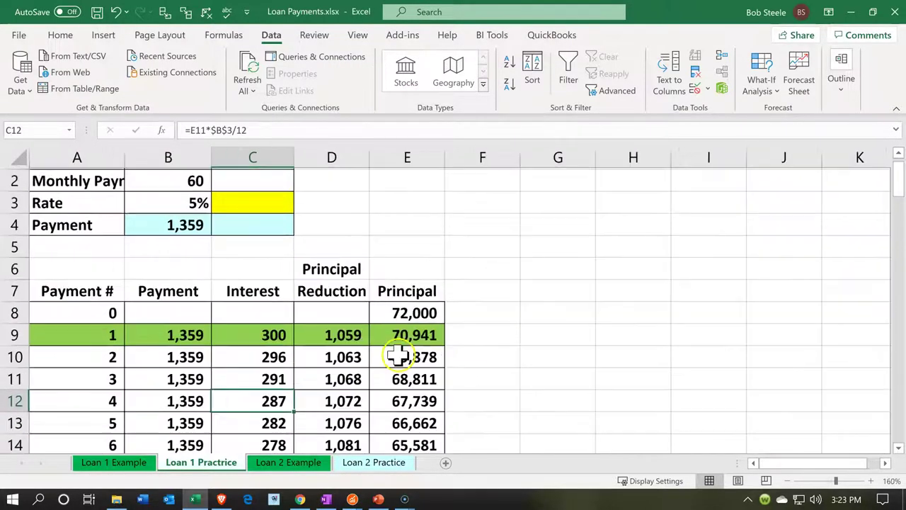
scroll(399, 356, up, 1)
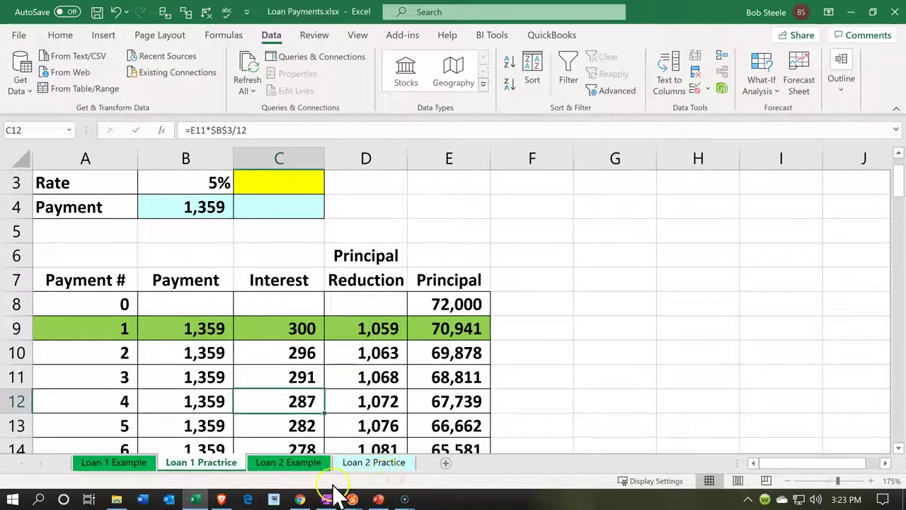
Switch to Sage 50 Accounting and open a blank Write Checks form from the Vendors & Purchases tasks.
click(300, 499)
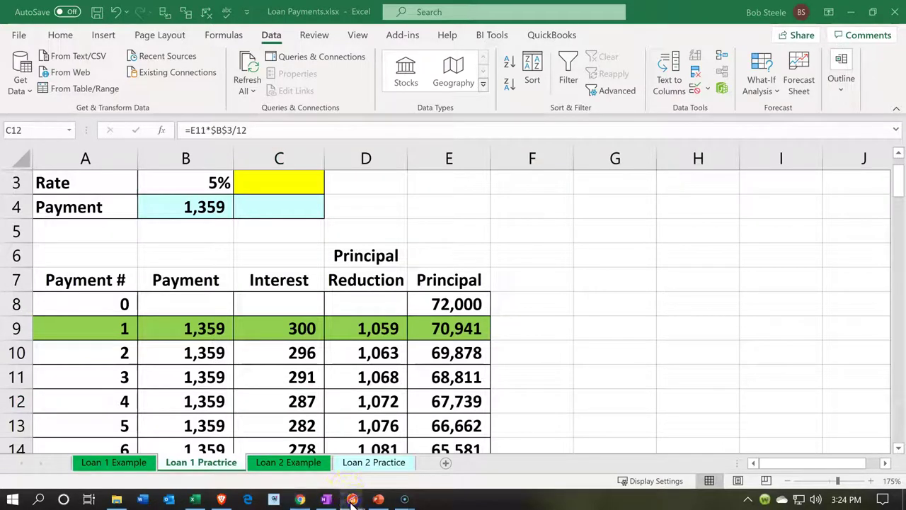
mouse_move(351, 500)
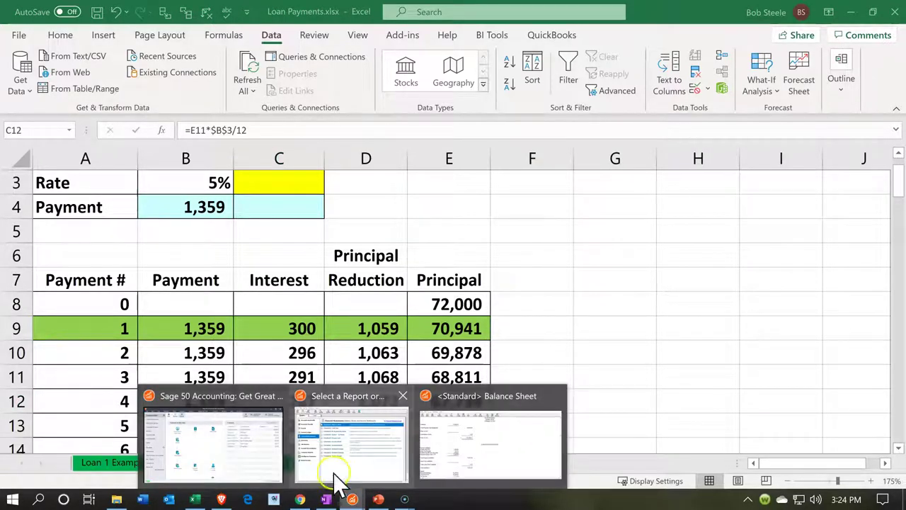
click(253, 443)
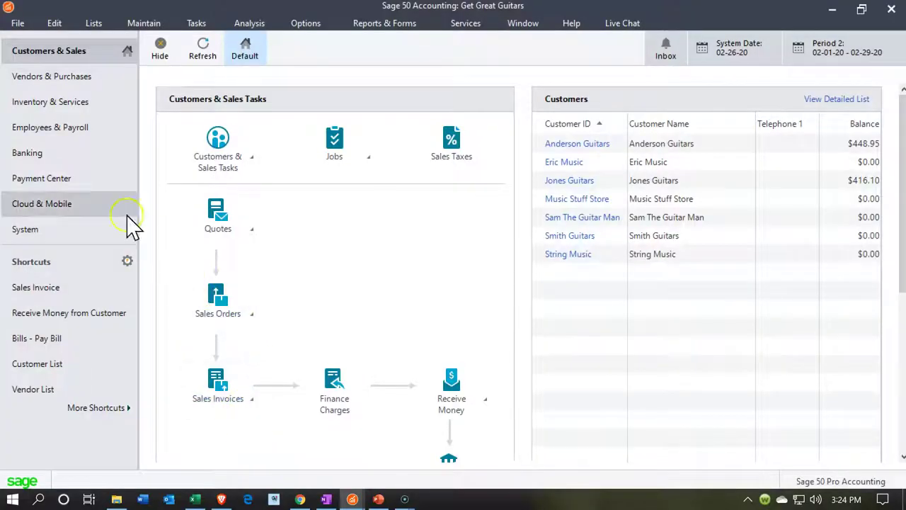
click(65, 77)
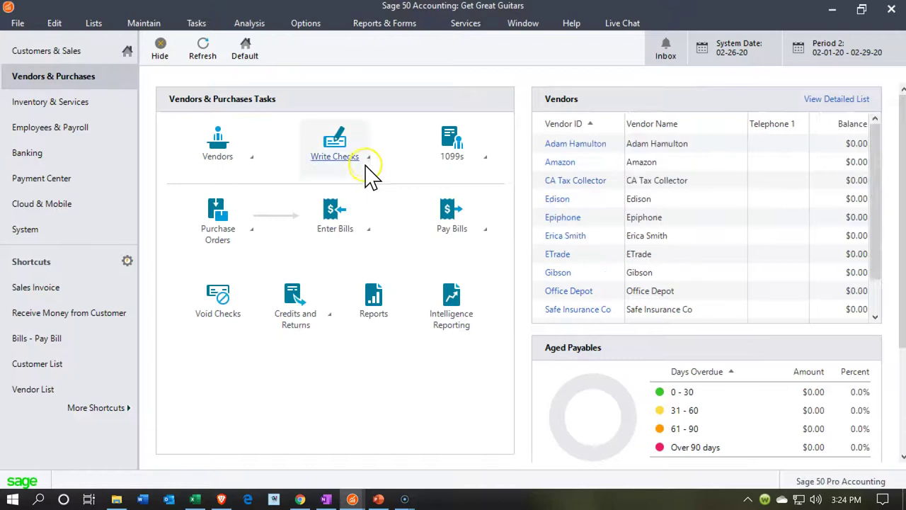
click(366, 160)
click(378, 172)
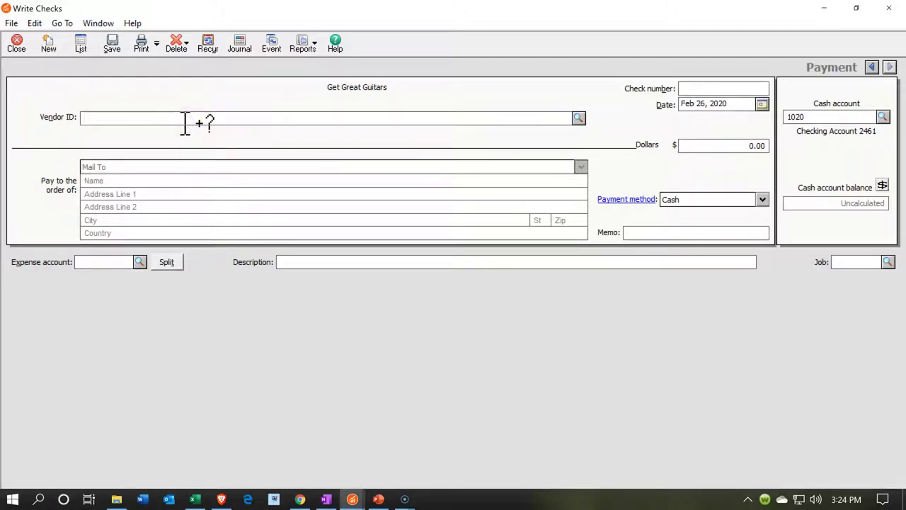
text(Chas)
key(BackSpace)
key(BackSpace)
key(BackSpace)
key(BackSpace)
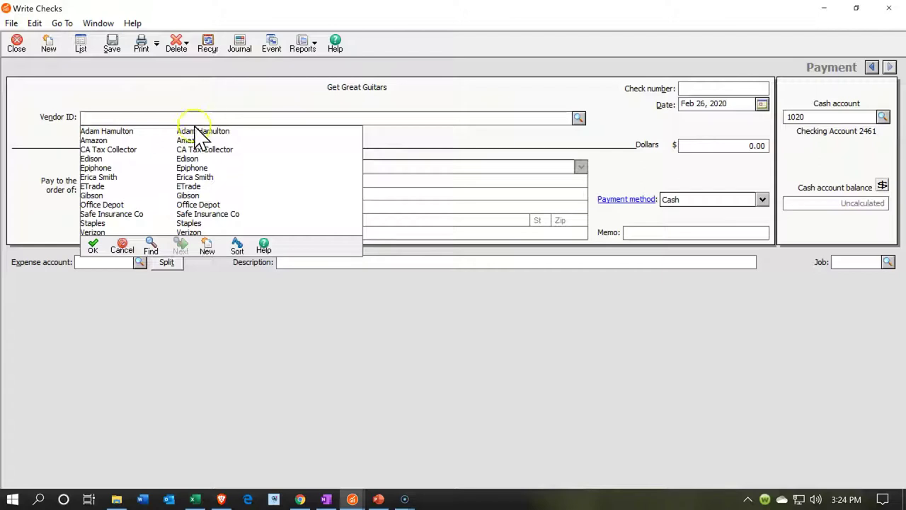
click(578, 119)
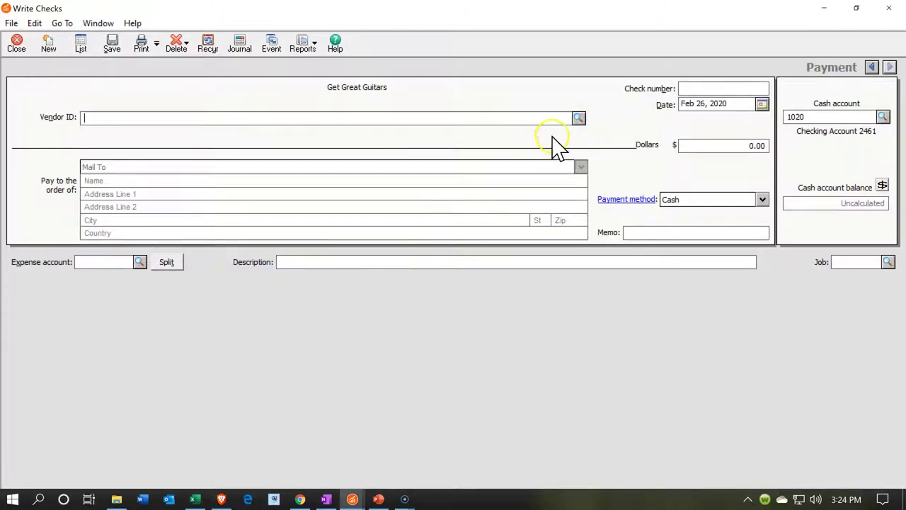
Start a new vendor record from the vendor lookup of the check form.
click(577, 118)
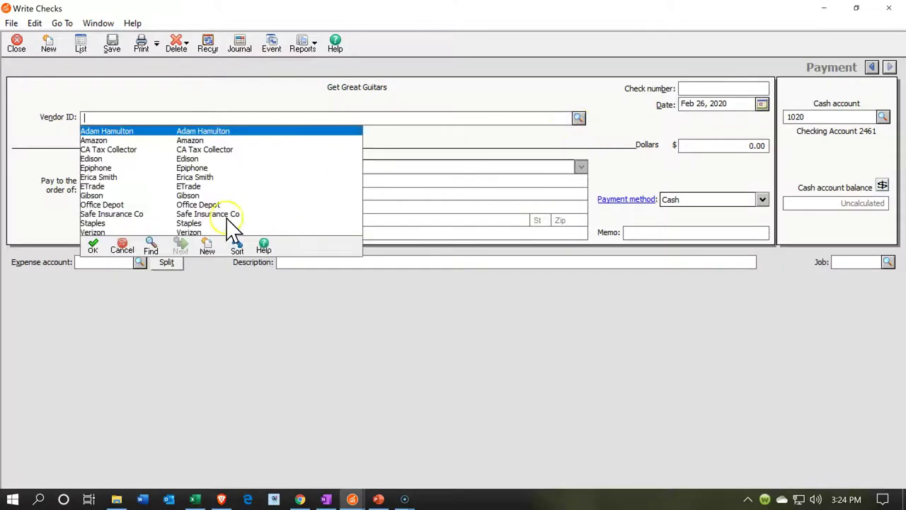
click(204, 247)
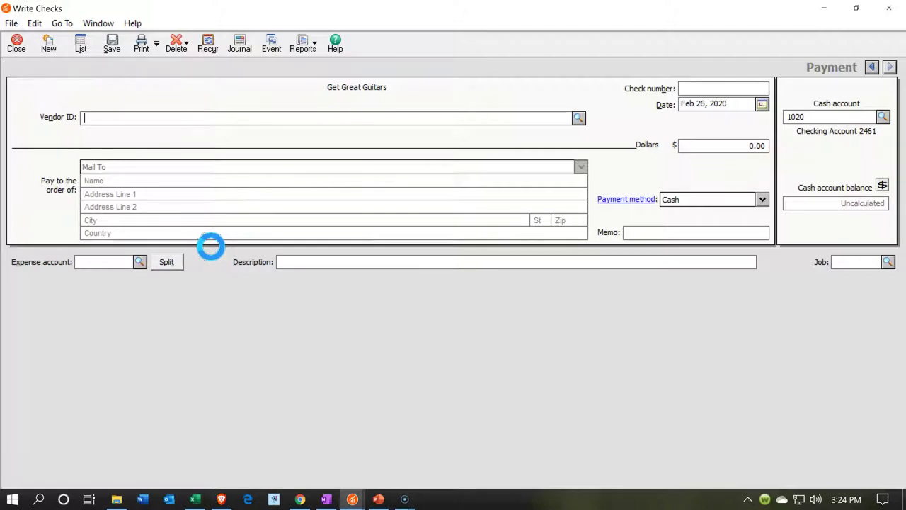
click(219, 241)
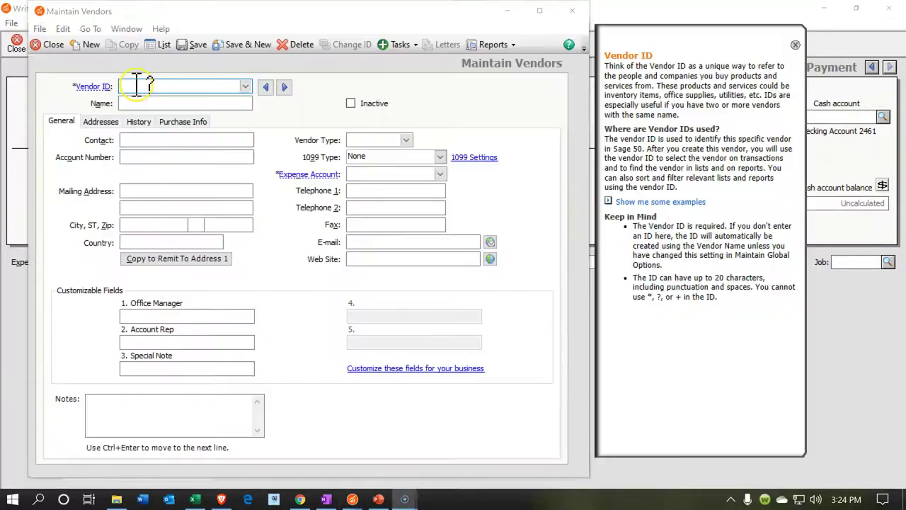
Enter Chase as both the vendor ID and the name of the new vendor.
click(137, 85)
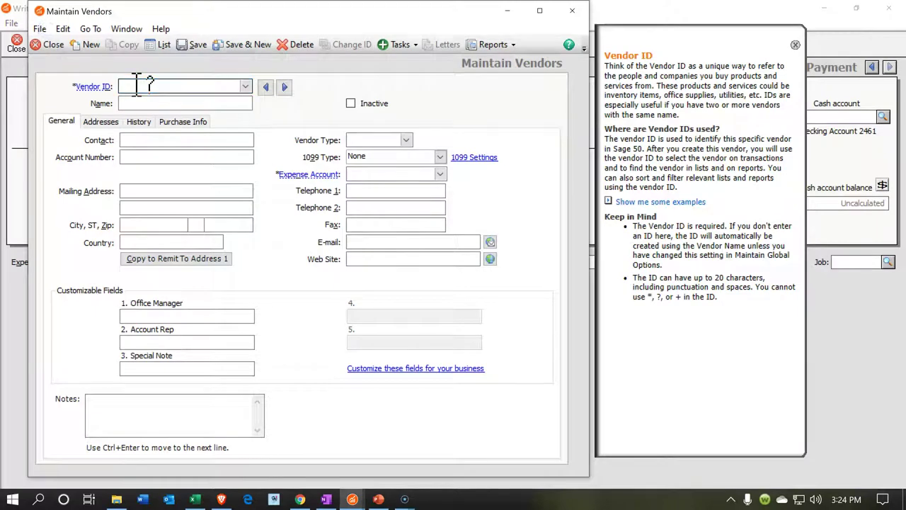
text(Chase)
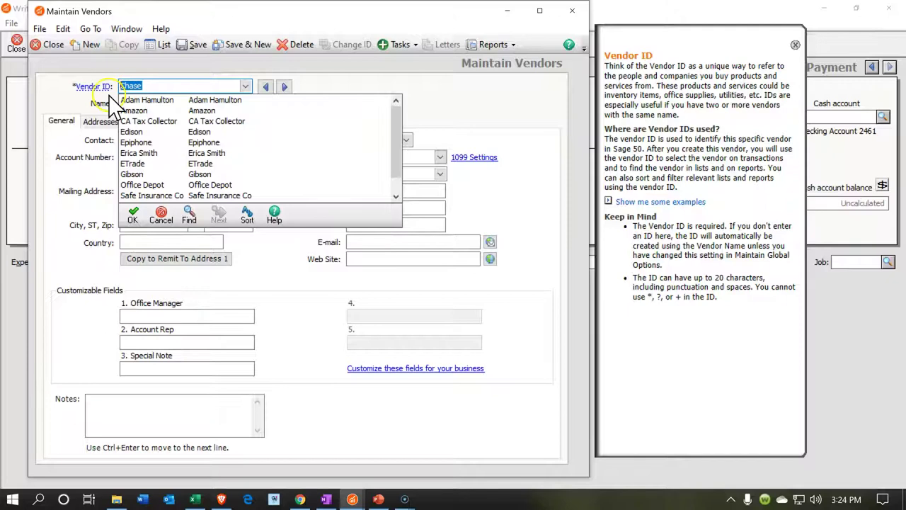
click(162, 107)
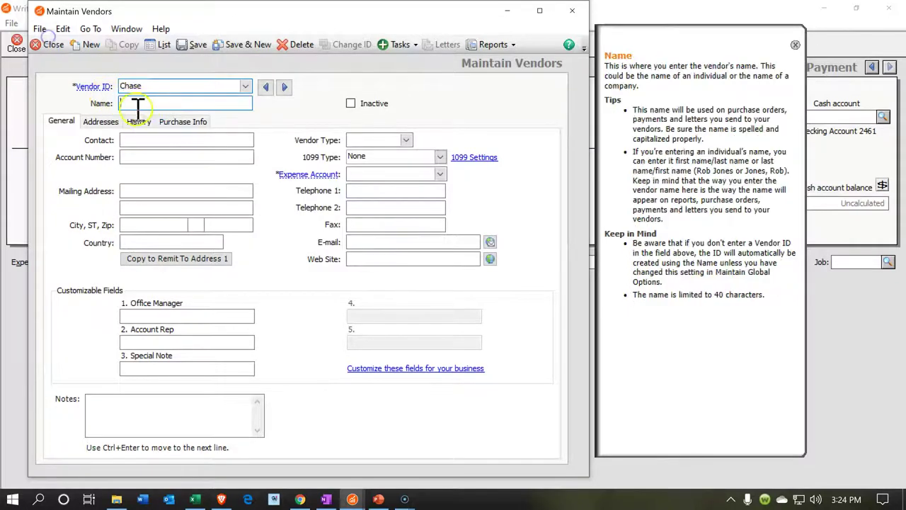
text(Chase)
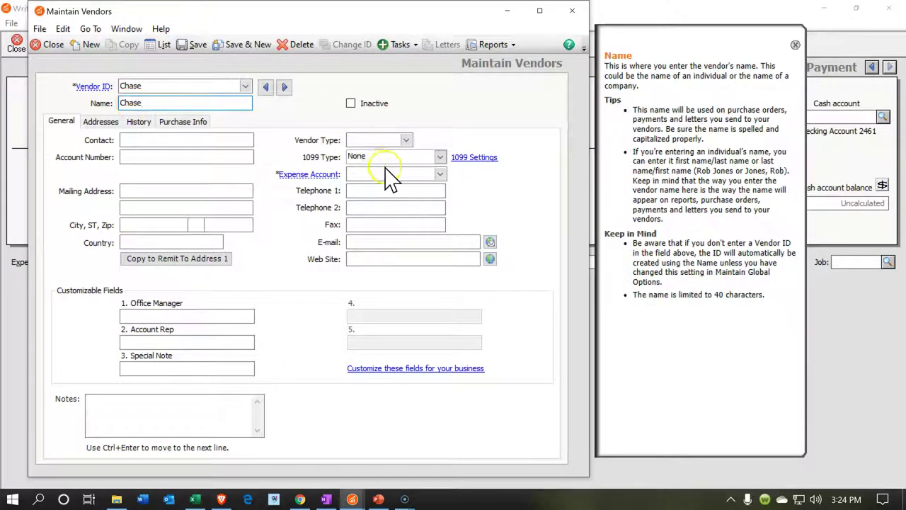
Set the vendor's expense account to 2500, Current Portion Note 5795, then save and close the vendor record.
click(440, 175)
scroll(446, 248, up, 1)
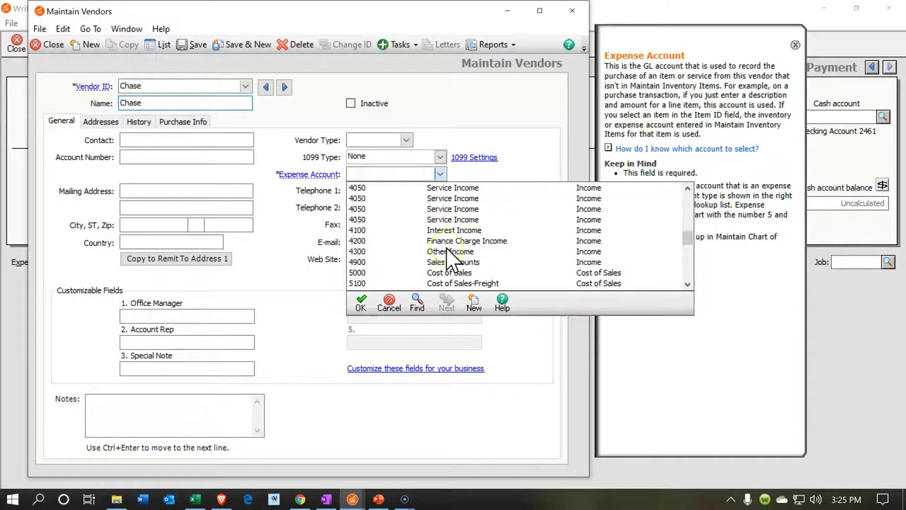
scroll(447, 256, up, 5)
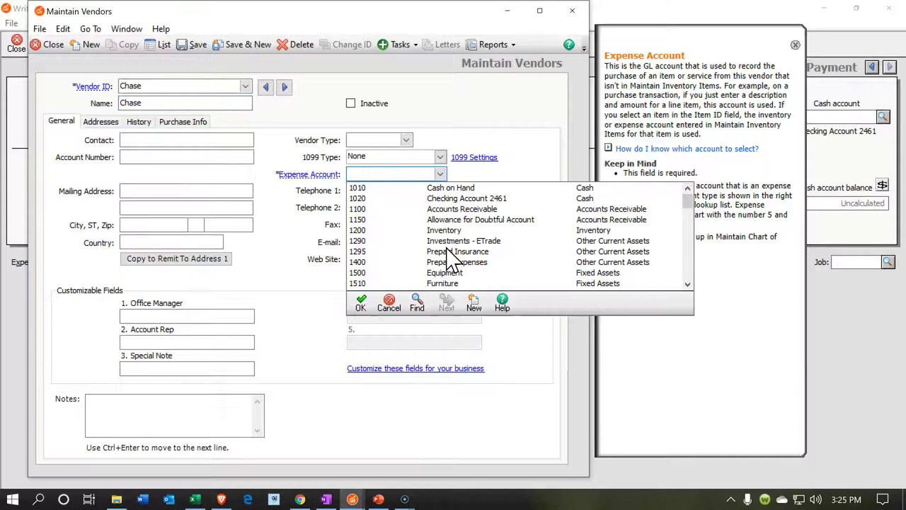
scroll(447, 256, down, 7)
scroll(446, 256, down, 3)
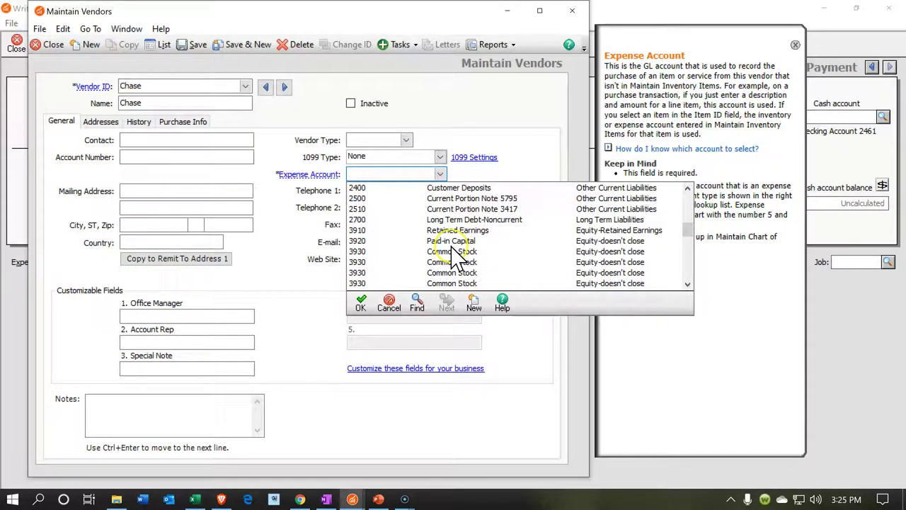
scroll(457, 254, up, 1)
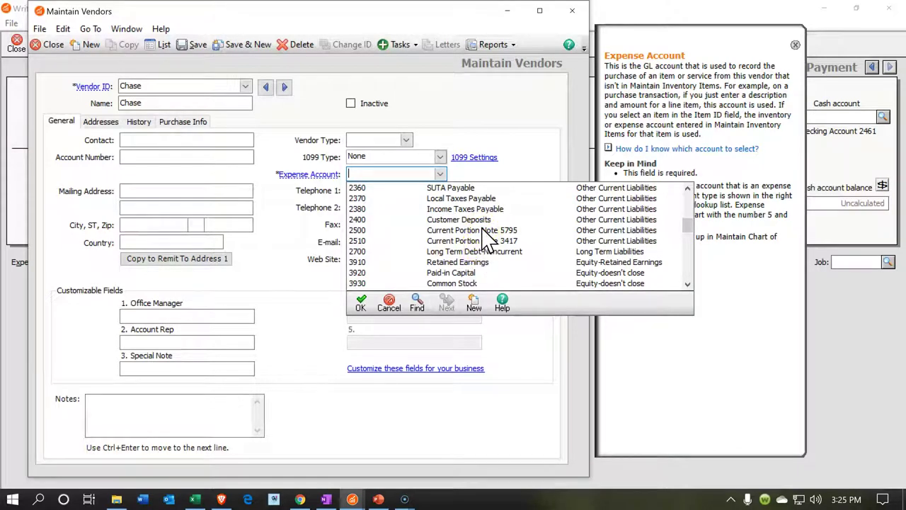
click(484, 230)
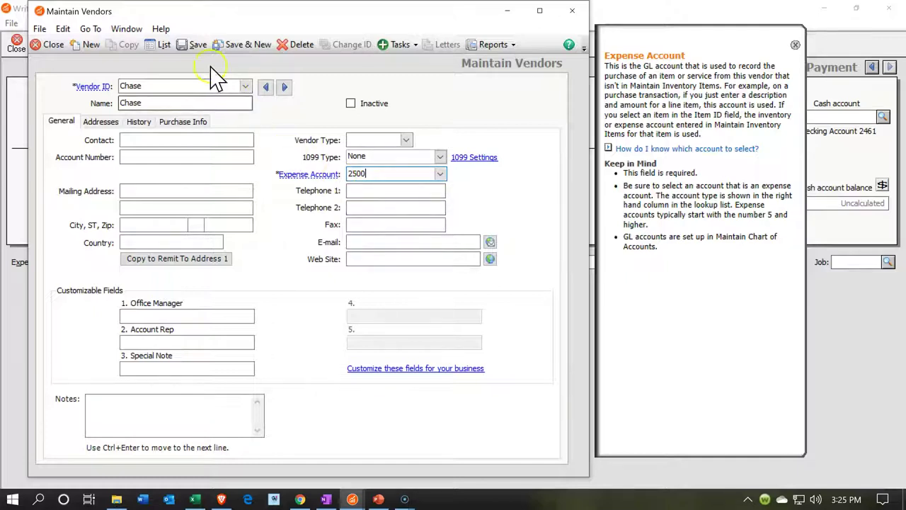
click(194, 44)
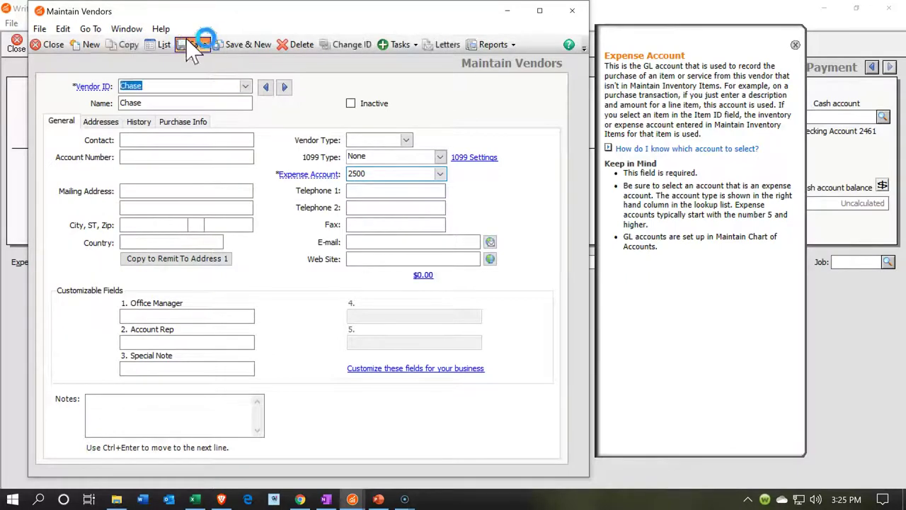
click(572, 10)
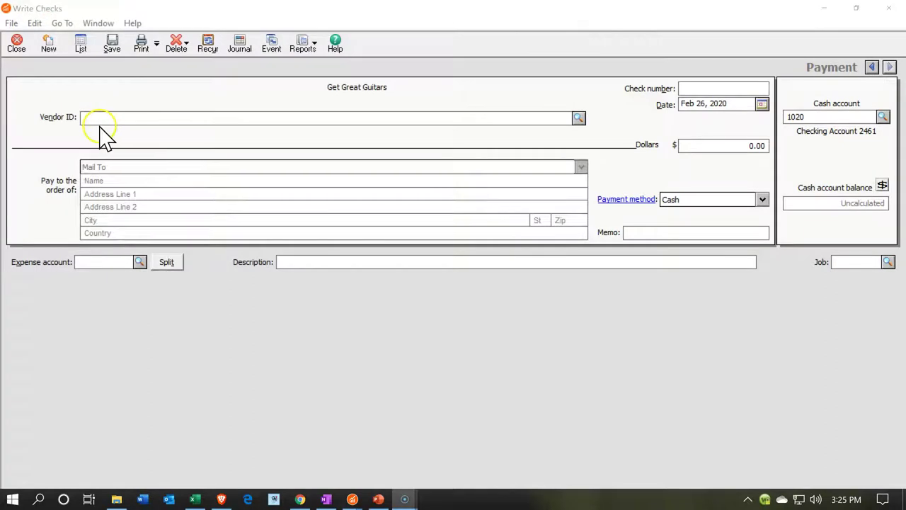
Select Chase as the vendor on the blank check.
click(92, 117)
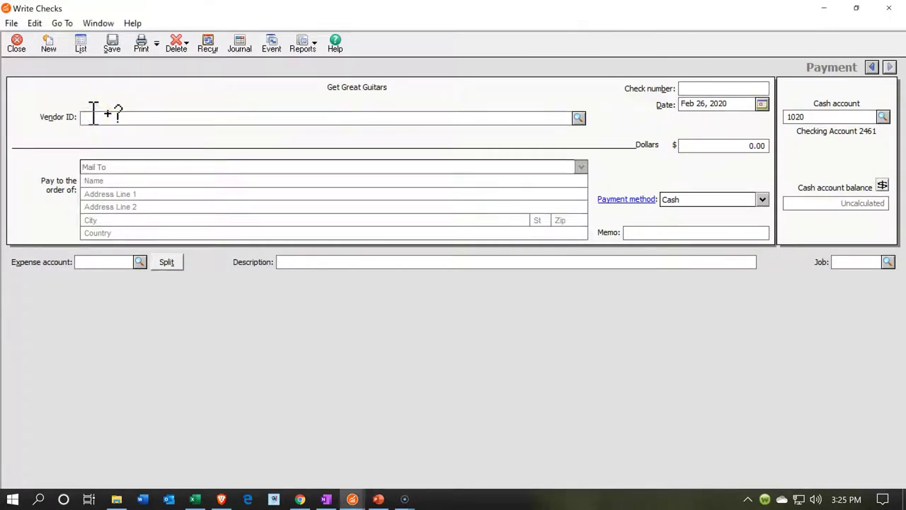
text(ca)
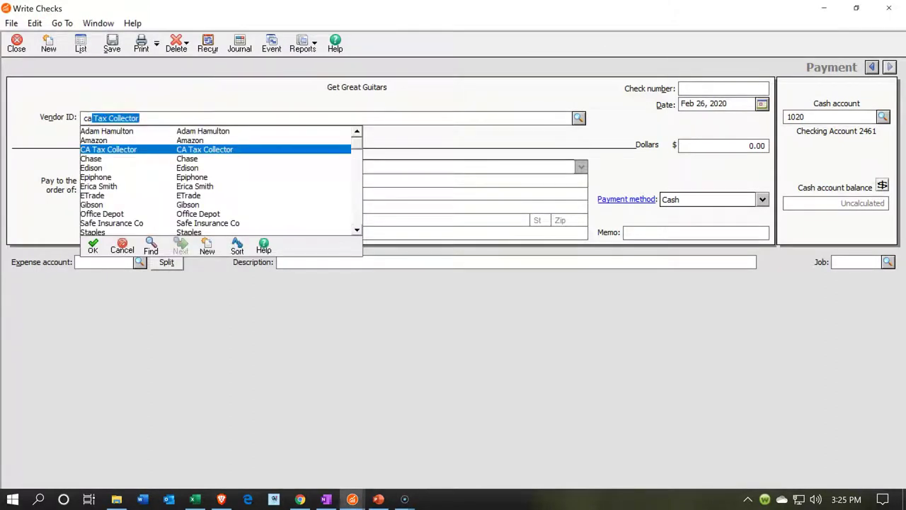
text(s)
text(ch)
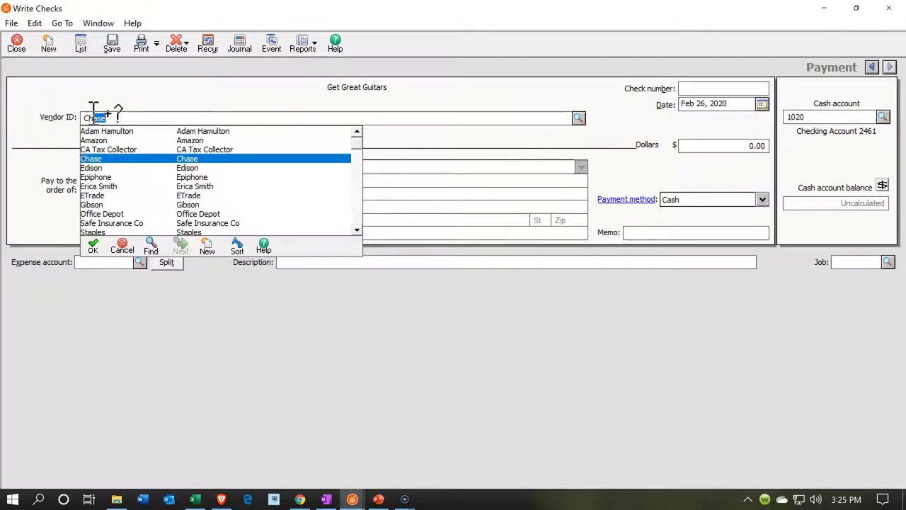
key(Return)
Enter 2478 as the check number and date the check Feb 1, 2020.
key(Tab)
key(Tab)
key(Tab)
key(Tab)
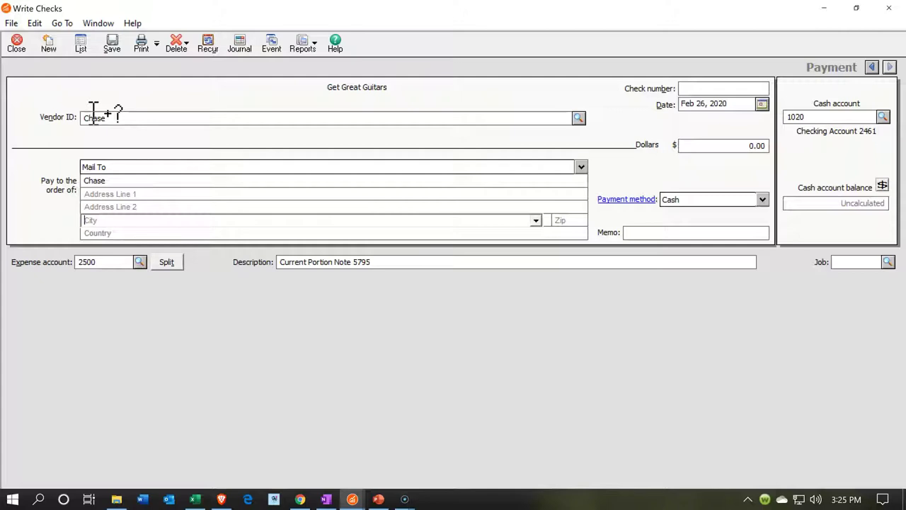
key(Tab)
key(Tab)
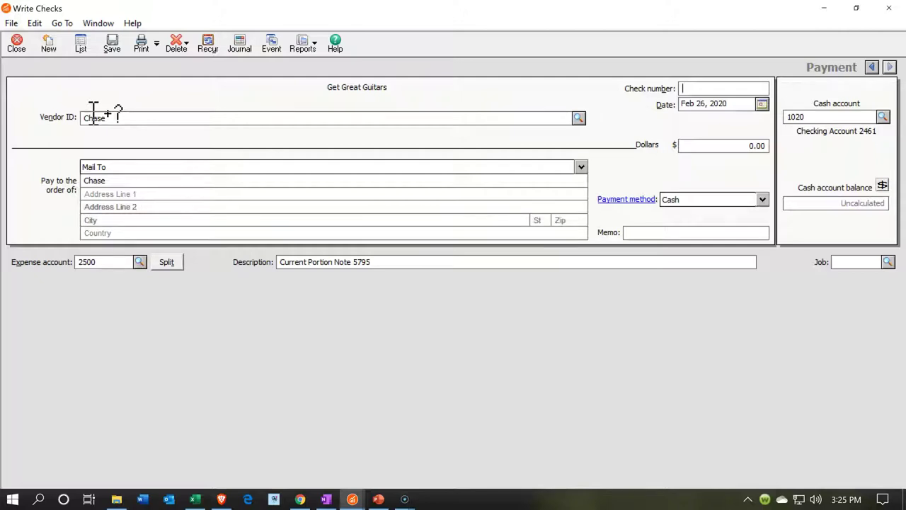
text(2478)
key(Tab)
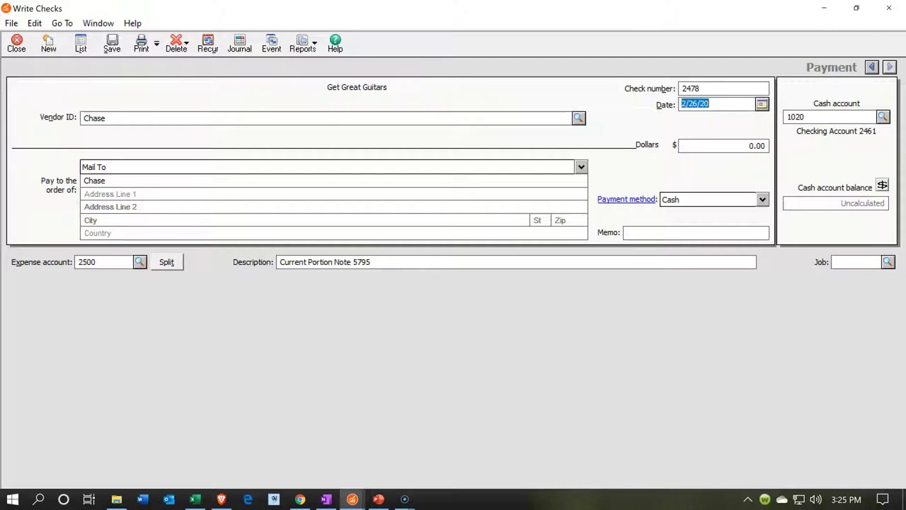
text(02)
text(0120)
key(Tab)
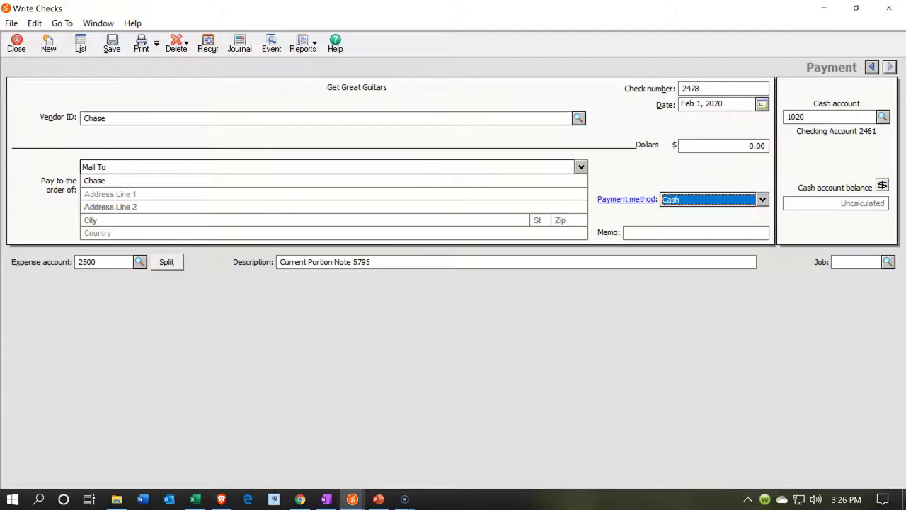
Consult the payment 1 amount in cell B9 of the Excel loan table and enter 1,359.00 as the check amount in Sage 50.
click(194, 498)
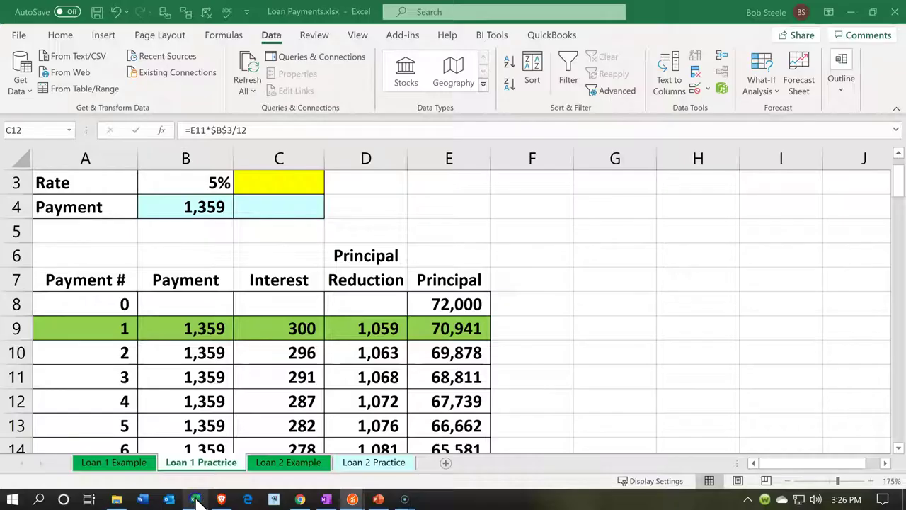
click(207, 331)
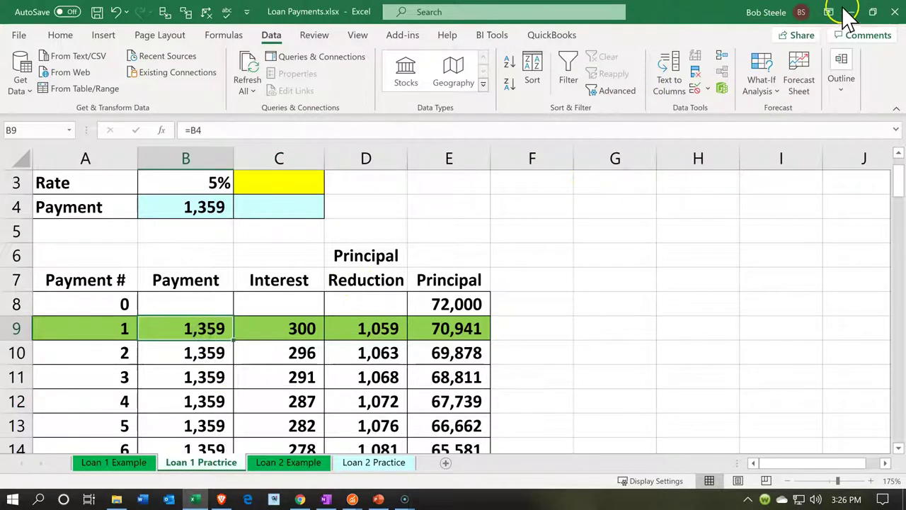
click(852, 12)
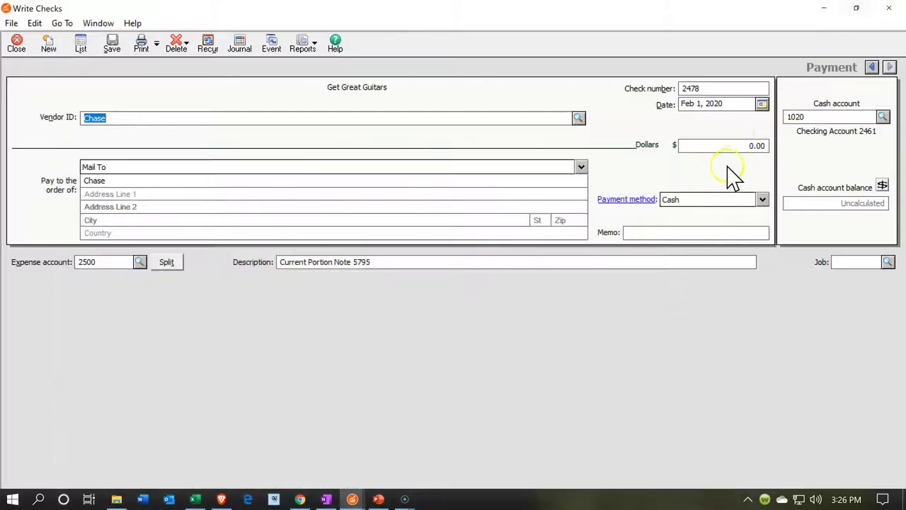
click(734, 145)
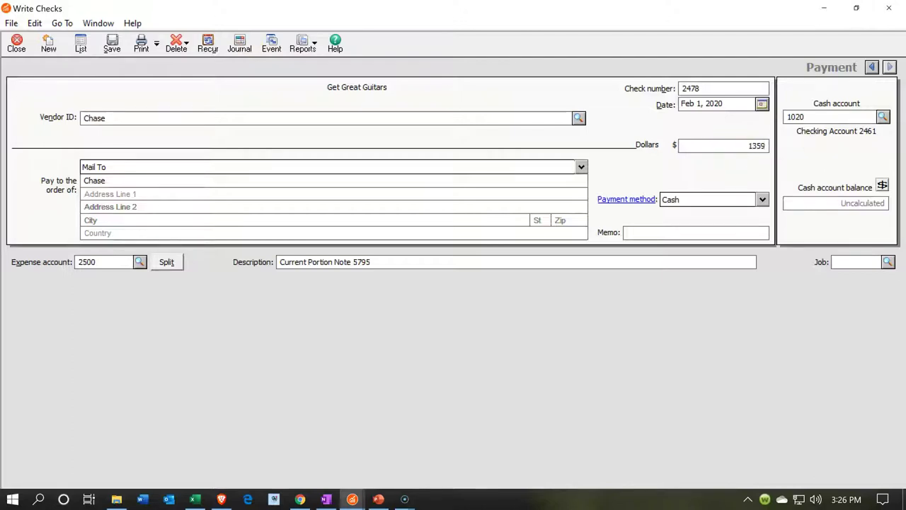
key(Tab)
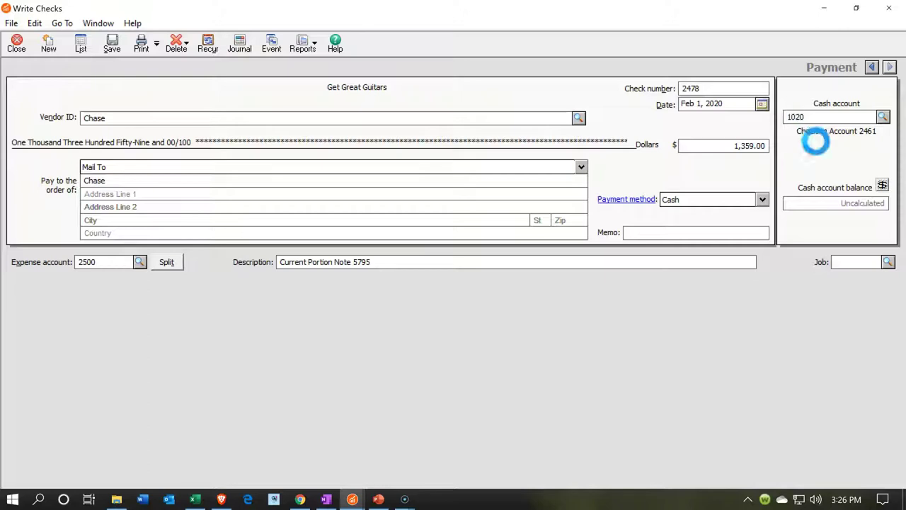
key(Tab)
Replace the check number with E12 to mark the payment as electronic, keeping Cash as the payment method.
click(763, 200)
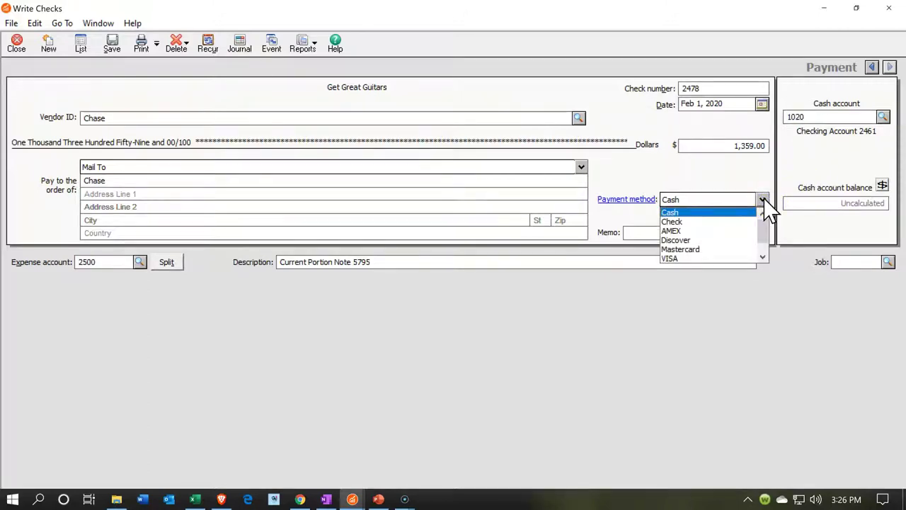
click(763, 200)
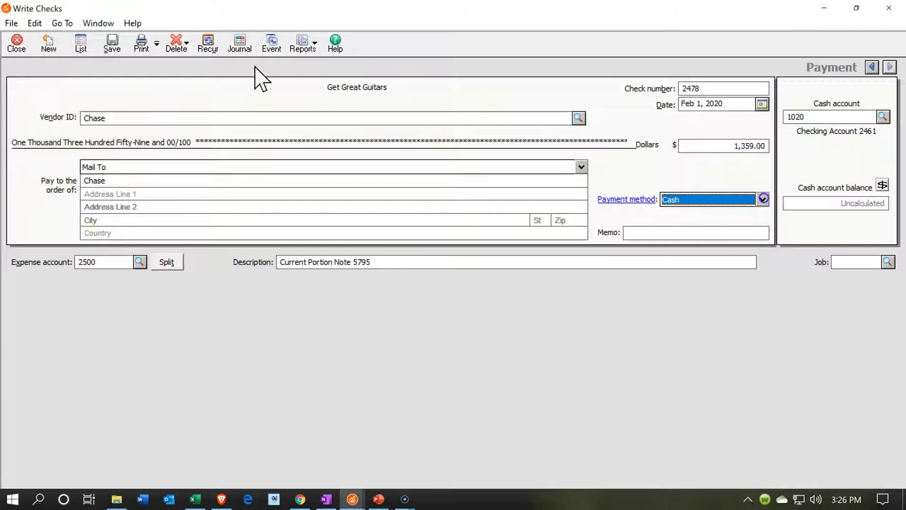
click(712, 88)
text(E12)
key(Tab)
key(Tab)
key(Tab)
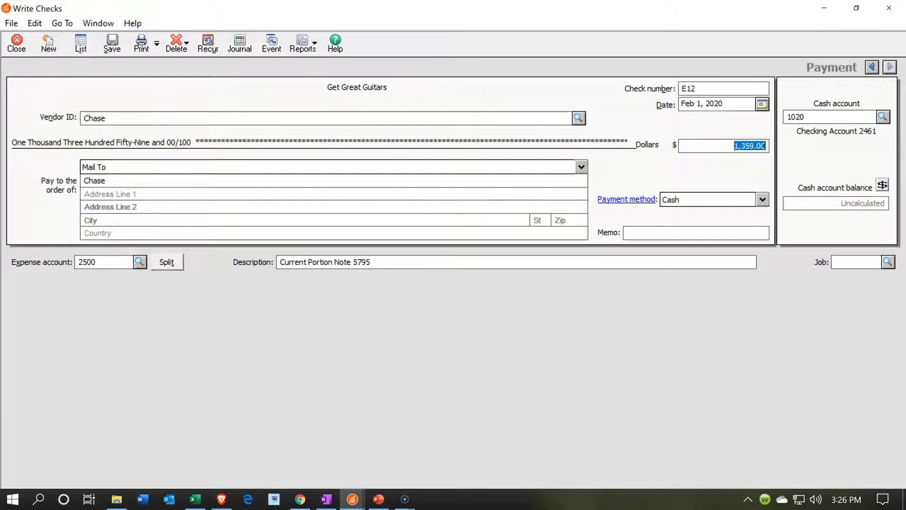
key(Tab)
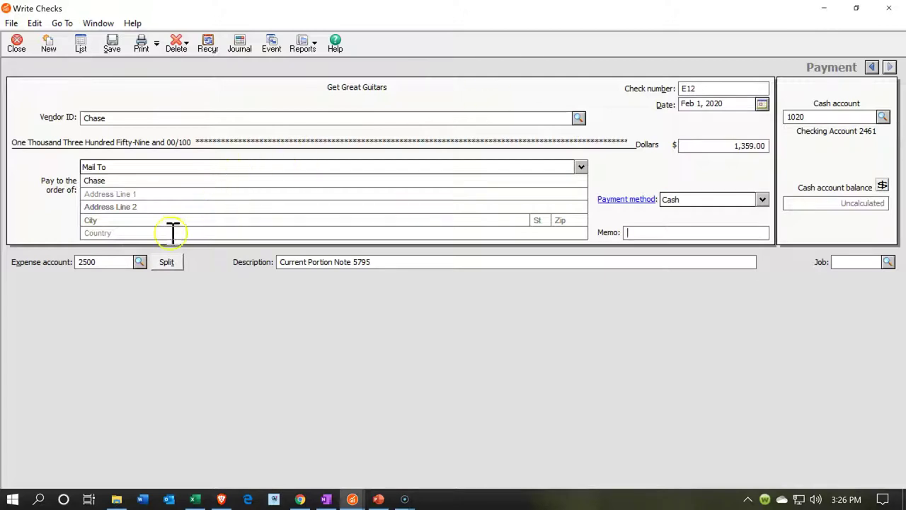
Open the split transaction window for the check's expense account and move it lower over the check form.
click(140, 262)
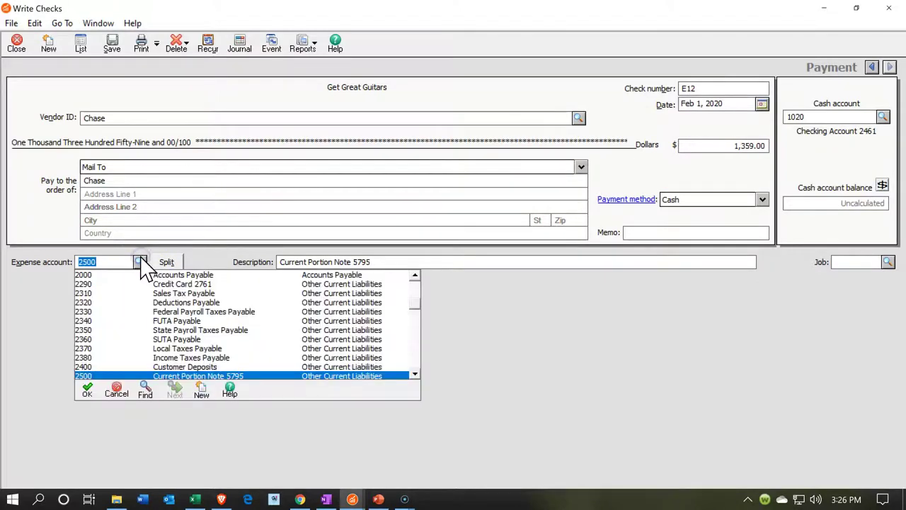
click(144, 261)
click(141, 262)
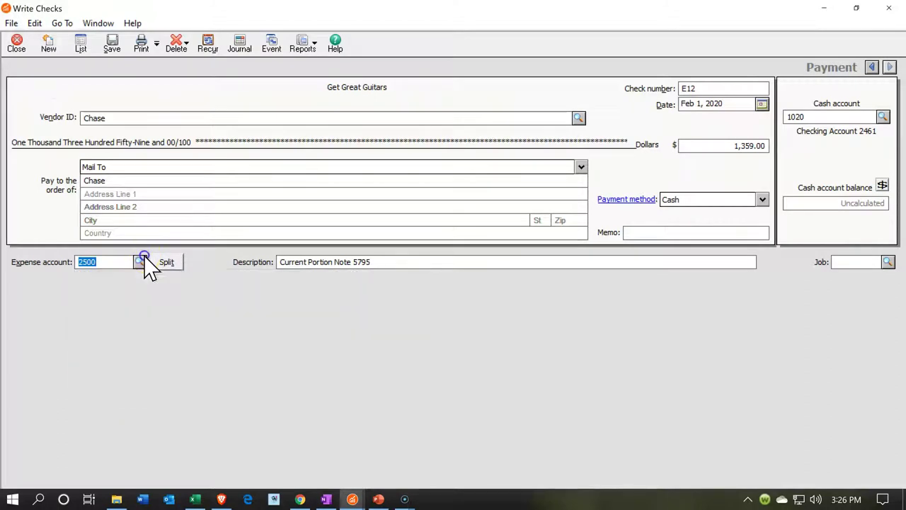
click(168, 262)
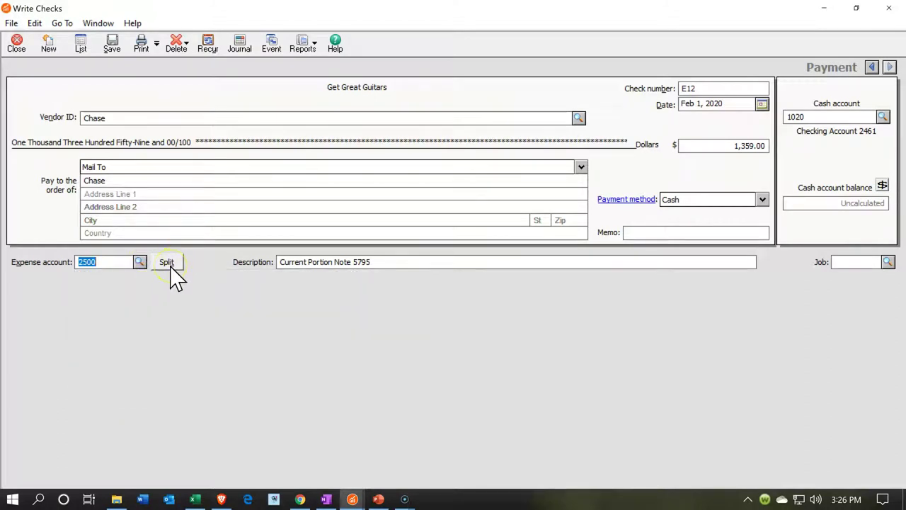
click(169, 263)
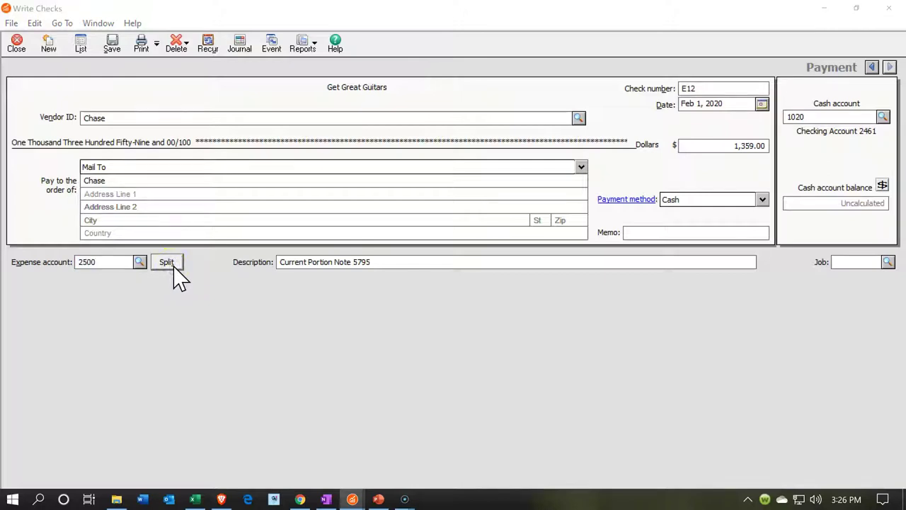
drag(247, 54, 408, 191)
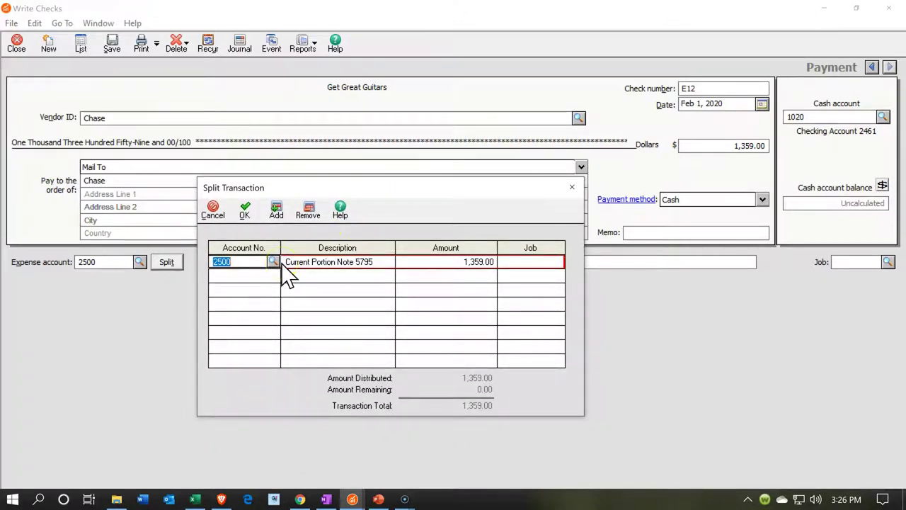
Switch to Excel to check the payment 1 principal reduction in cell D9, then return to the split transaction in Sage 50.
click(199, 500)
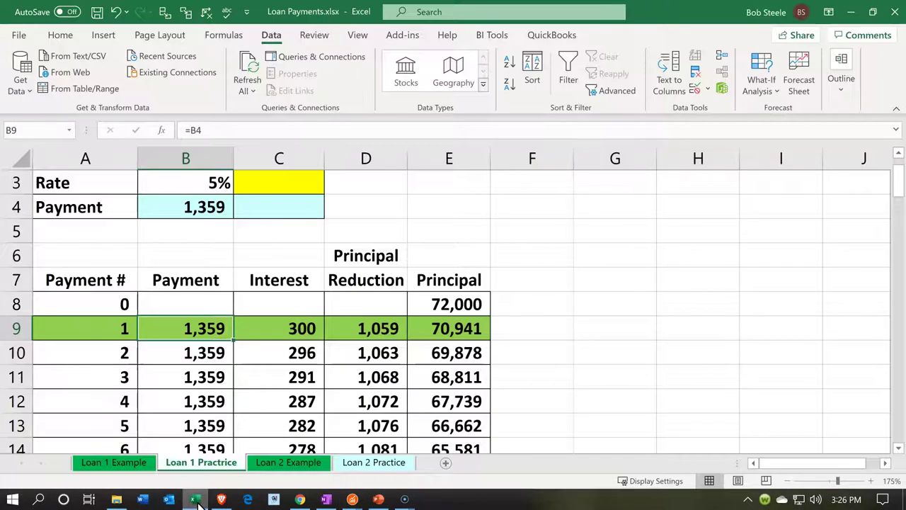
click(359, 321)
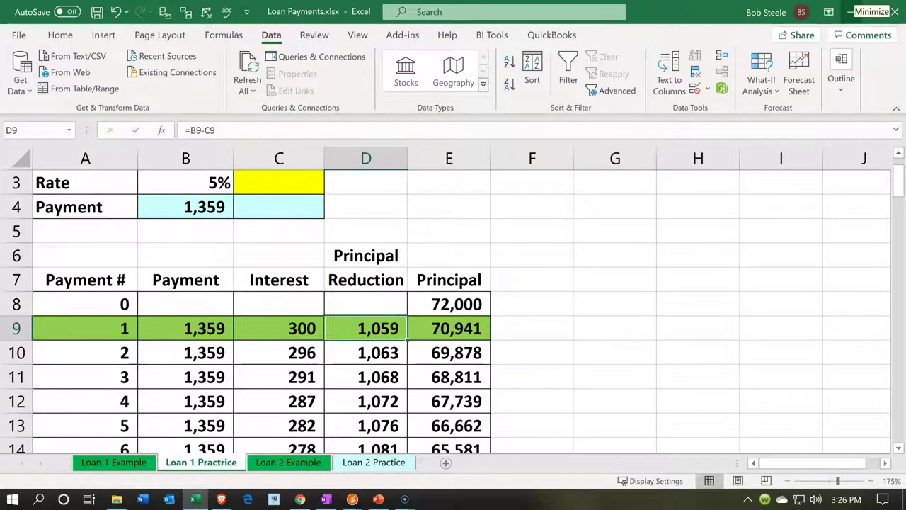
click(861, 12)
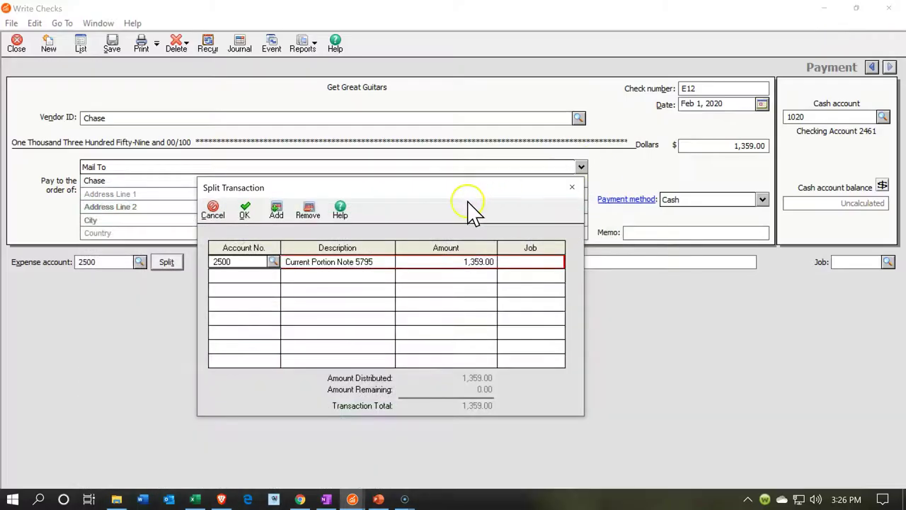
click(483, 264)
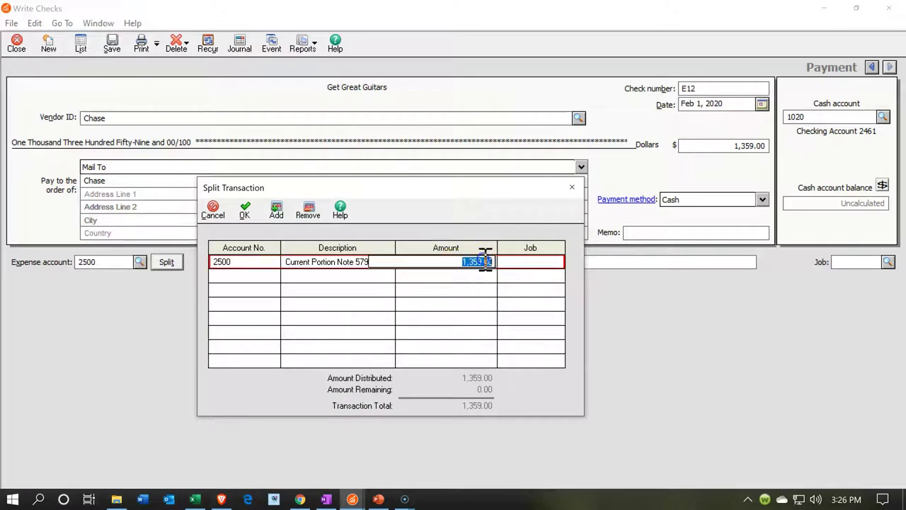
text(1059)
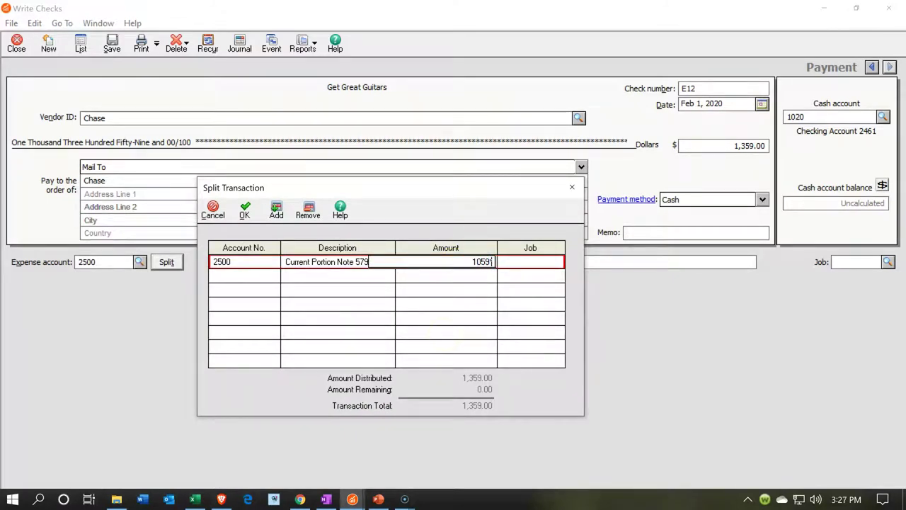
key(BackSpace)
key(BackSpace)
key(BackSpace)
key(BackSpace)
key(Tab)
key(Tab)
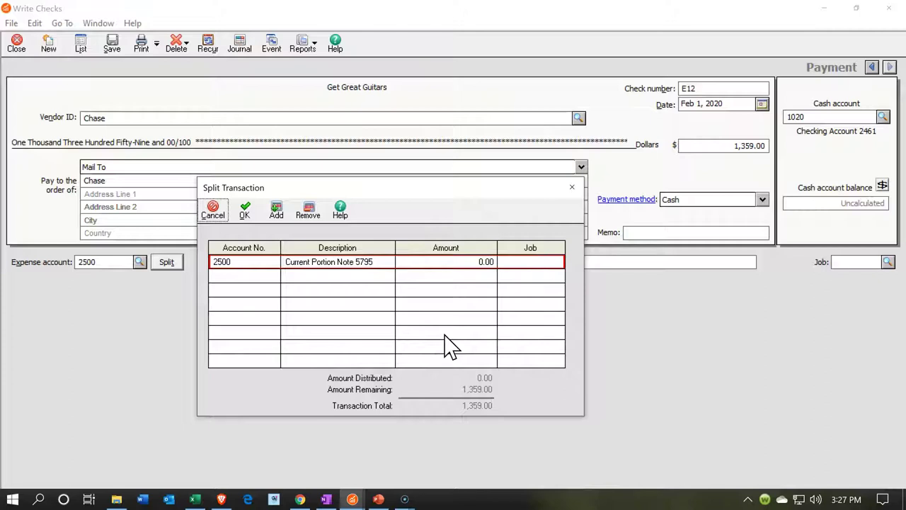
Enter 1,059 as the amount of the first split line for account 2500 and advance to a second split line.
click(461, 263)
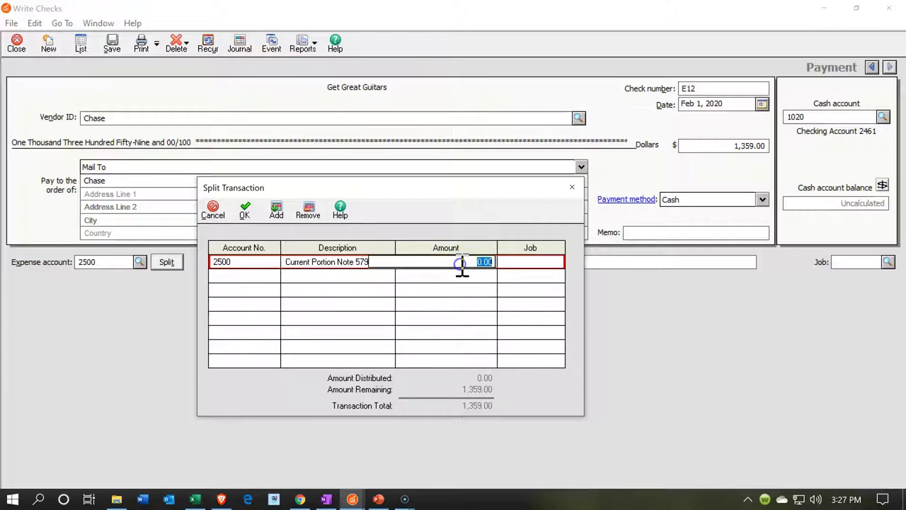
text(1,)
text(059)
key(Tab)
key(Tab)
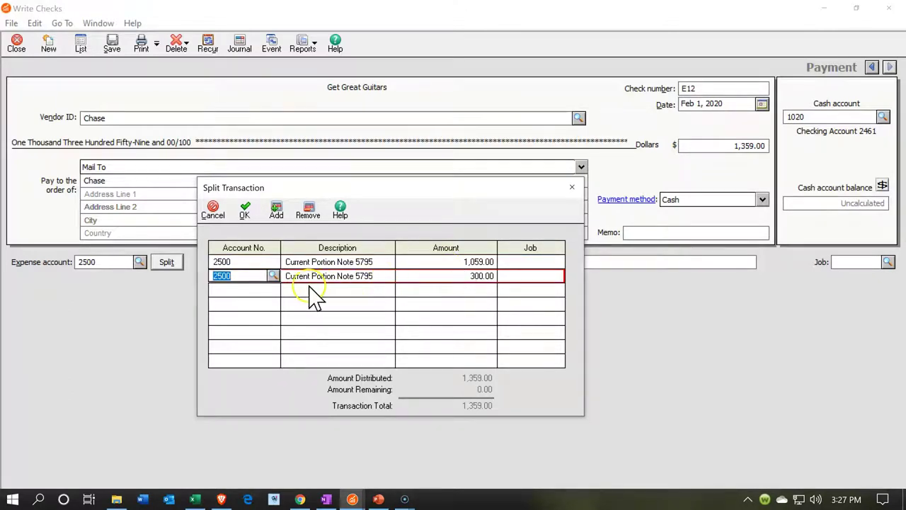
Look through the second split line's account list for an interest expense account.
click(274, 276)
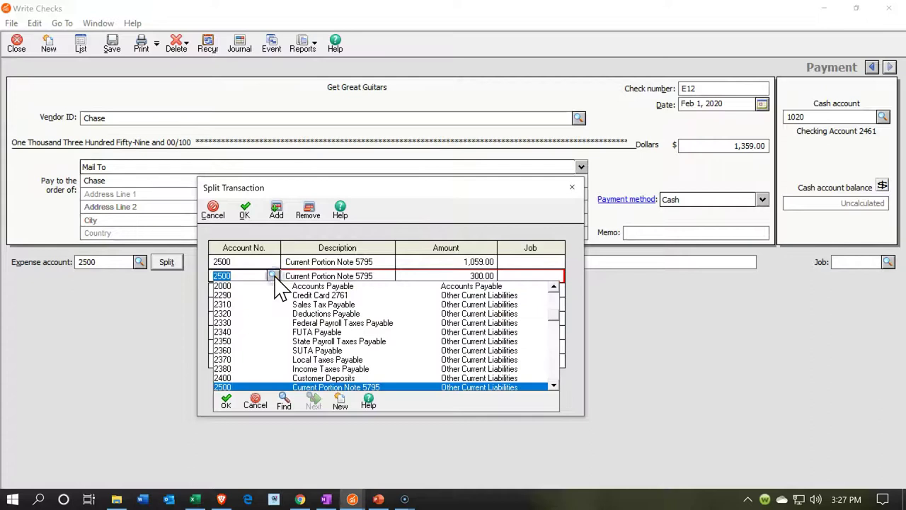
scroll(290, 308, down, 2)
scroll(297, 319, down, 4)
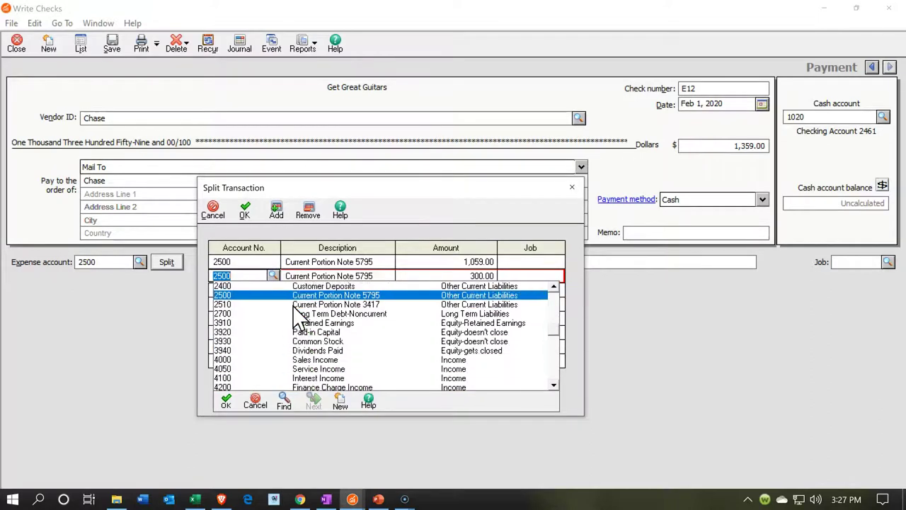
scroll(298, 318, down, 2)
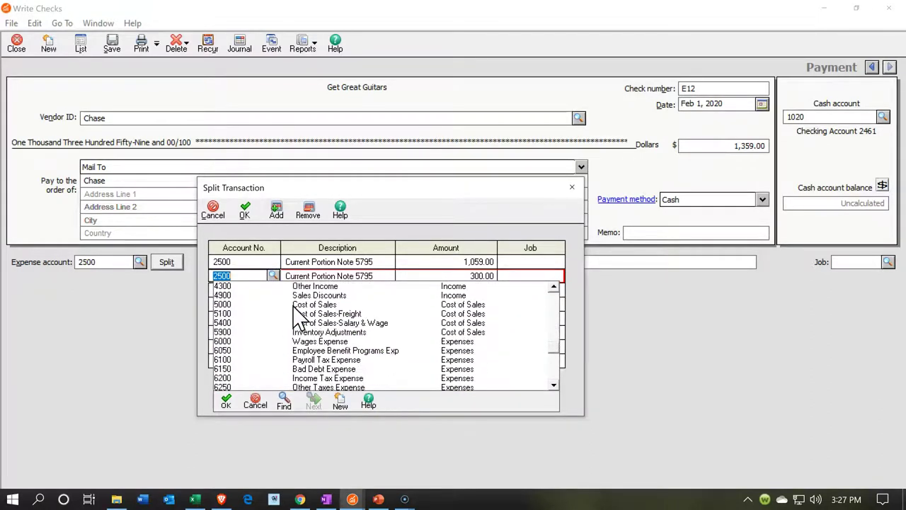
scroll(334, 344, down, 4)
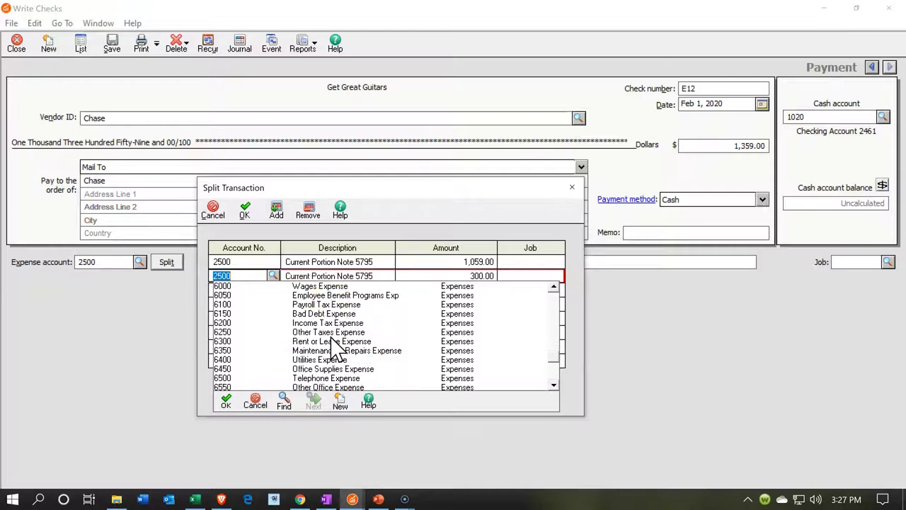
scroll(331, 338, down, 3)
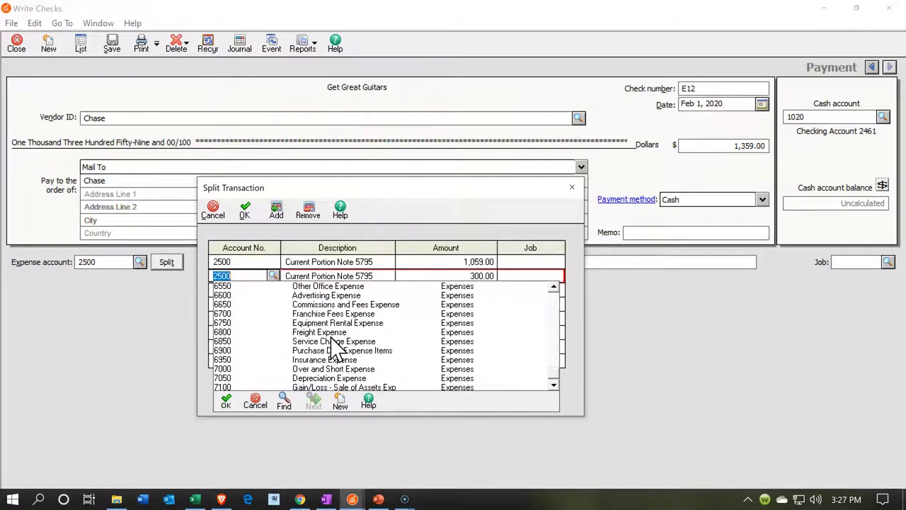
click(303, 361)
click(263, 353)
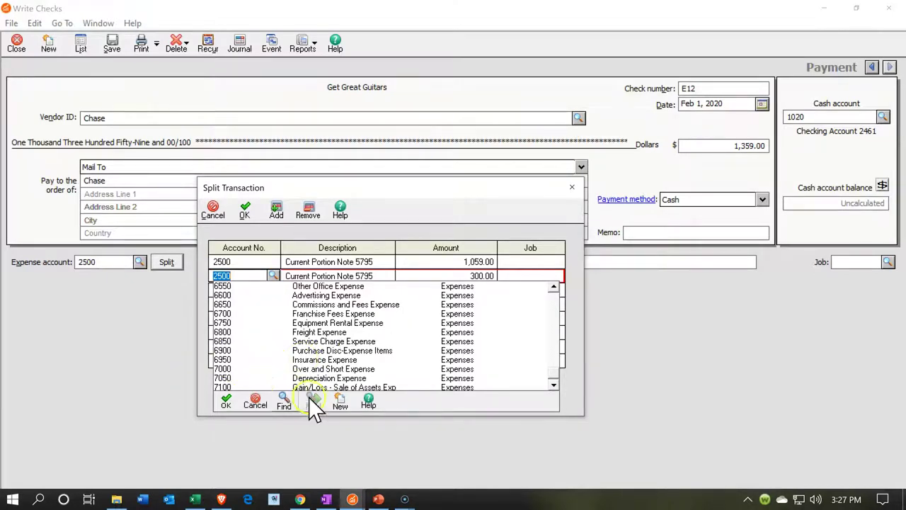
Start a new account, consult the existing account IDs, and give it the ID 7055 and the description Interest Expense.
click(337, 409)
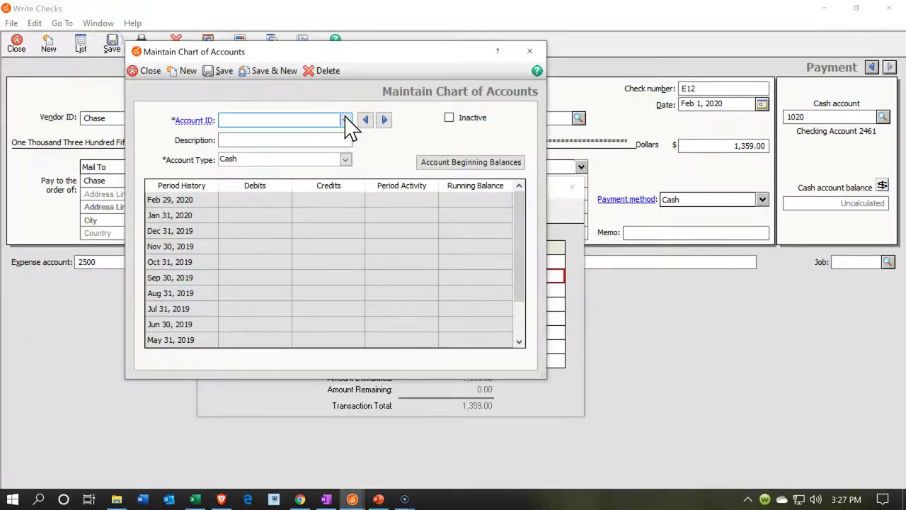
click(347, 120)
scroll(332, 205, down, 5)
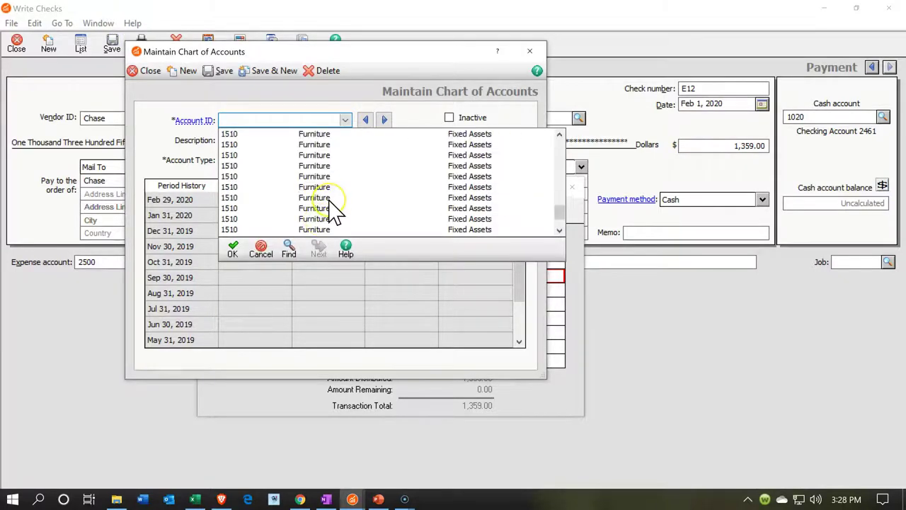
scroll(333, 208, down, 5)
click(319, 220)
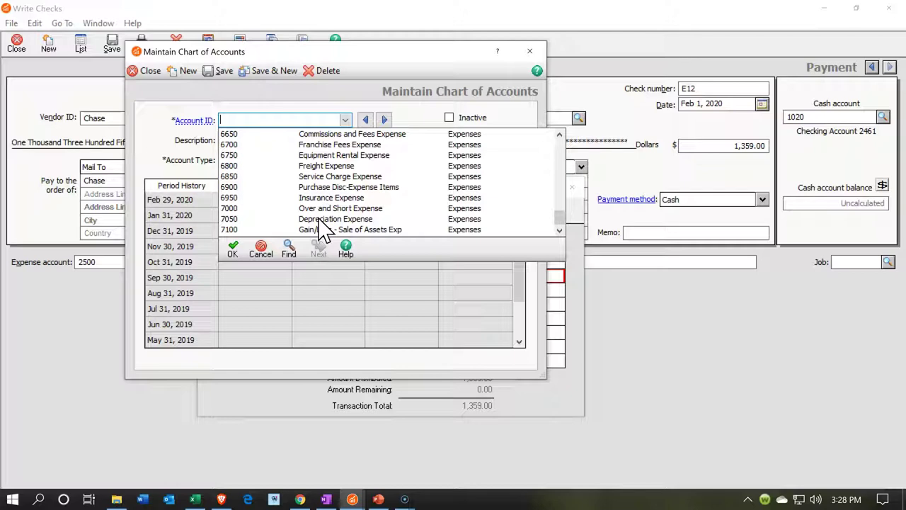
click(512, 112)
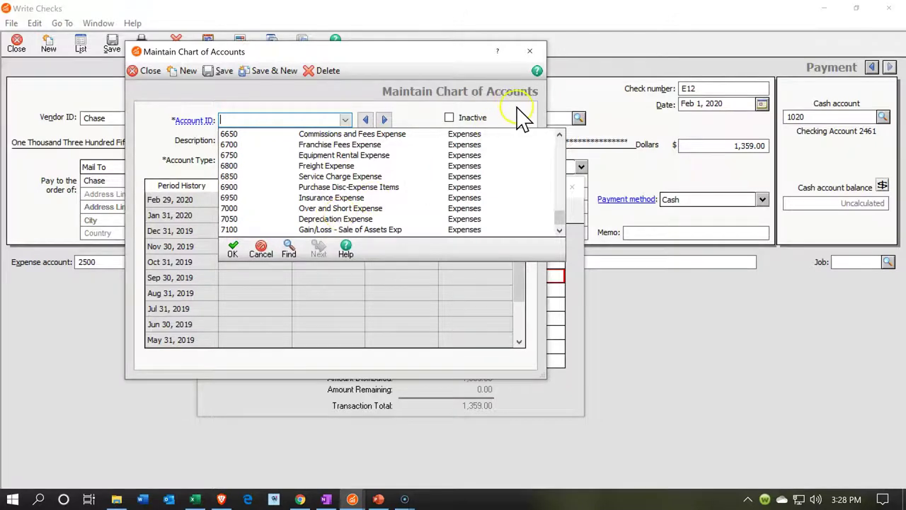
text(7055)
key(Tab)
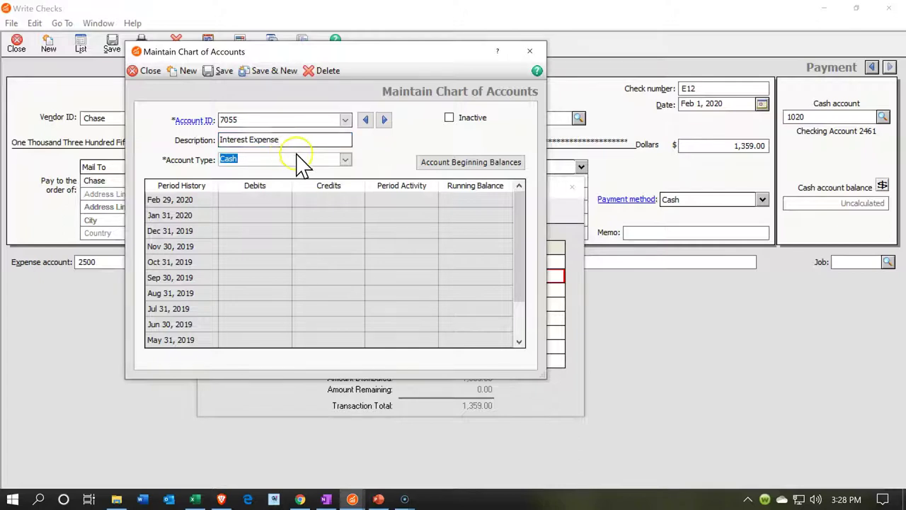
Set the type of account 7055 to Expenses, save the account record and close the account maintenance window.
click(346, 160)
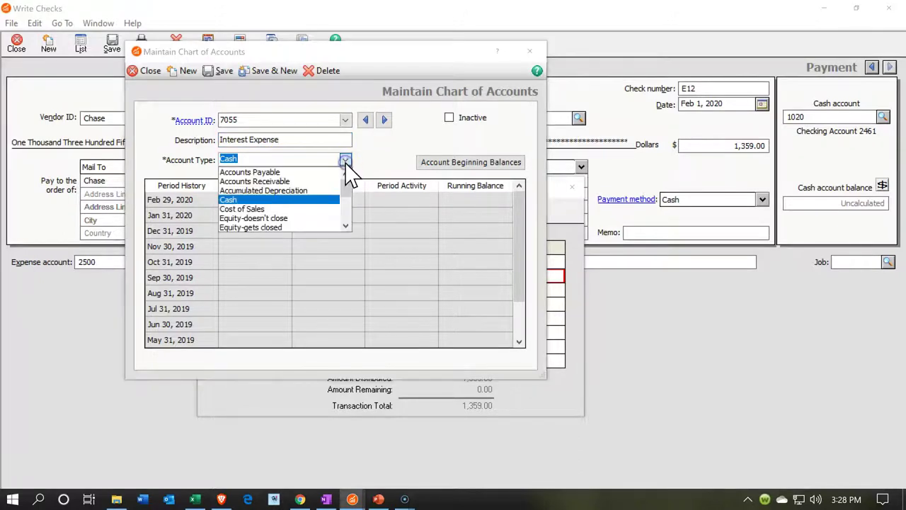
scroll(303, 197, down, 1)
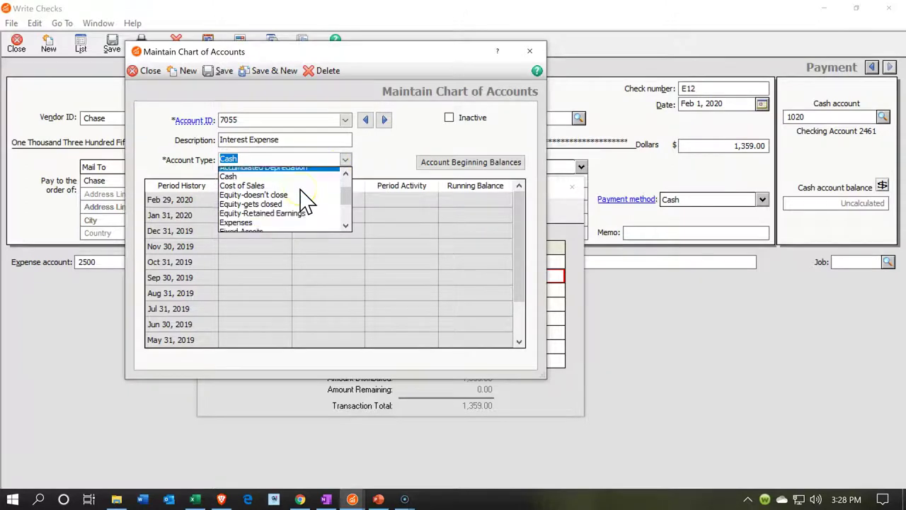
click(279, 226)
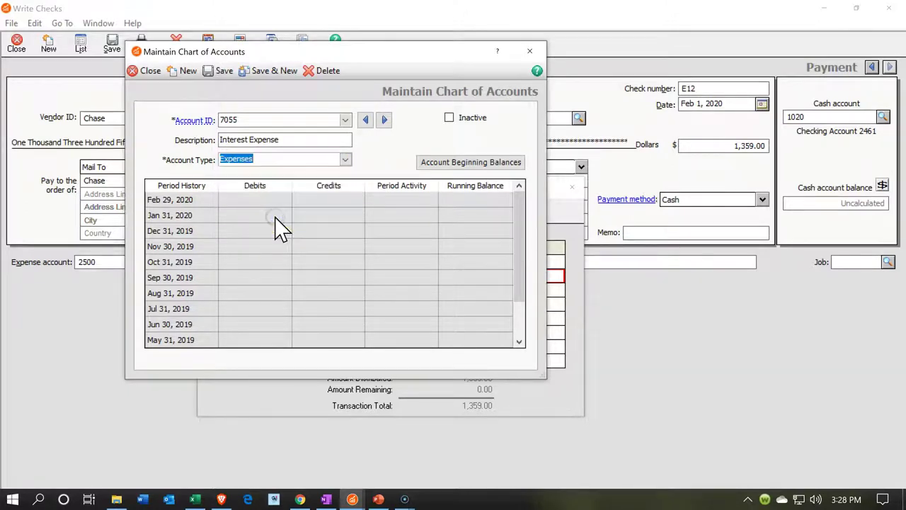
click(389, 188)
click(216, 73)
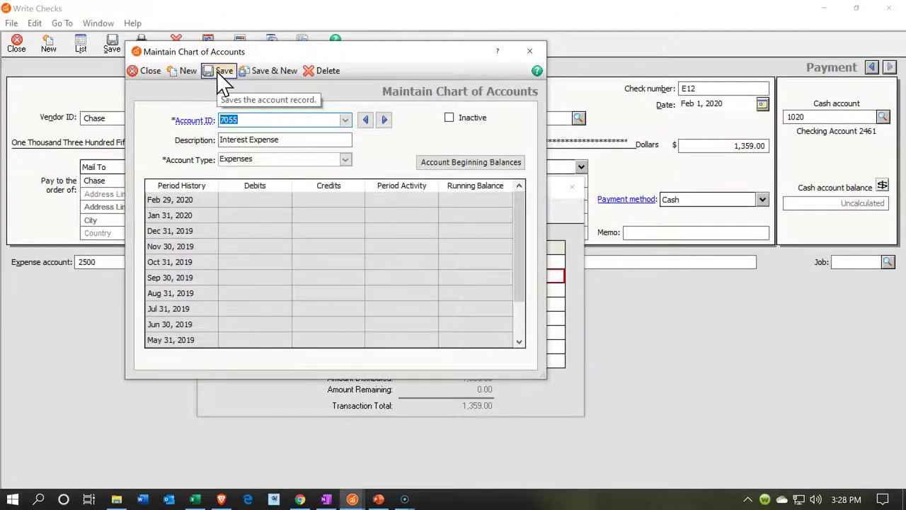
click(529, 51)
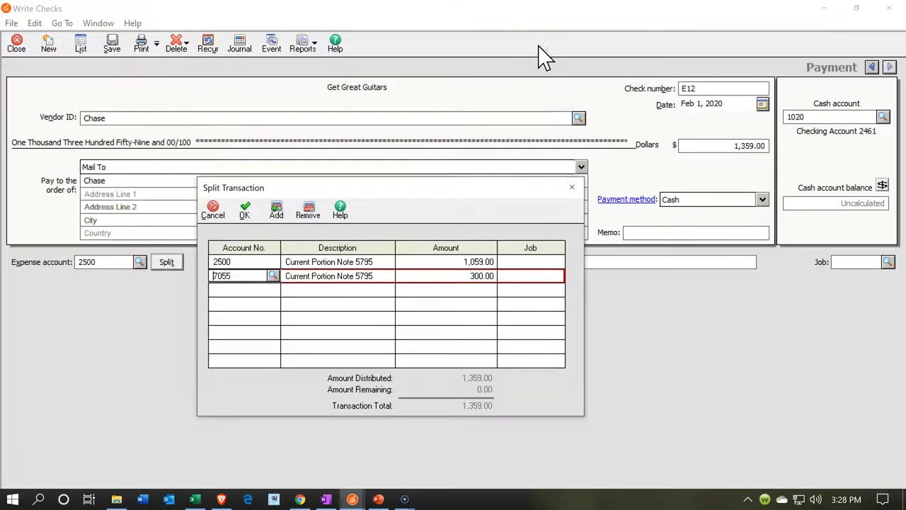
Assign account 7055 Interest Expense to the second split line, keeping its 300.00 amount.
click(273, 276)
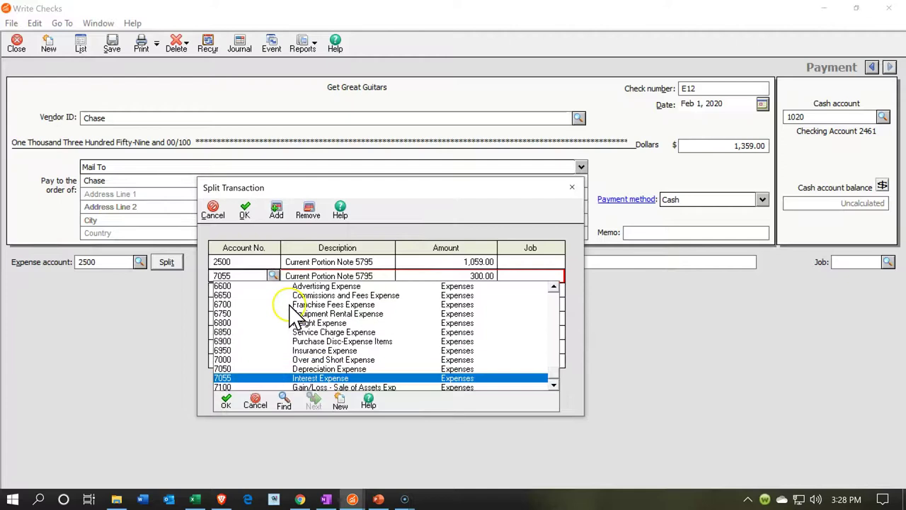
double_click(264, 378)
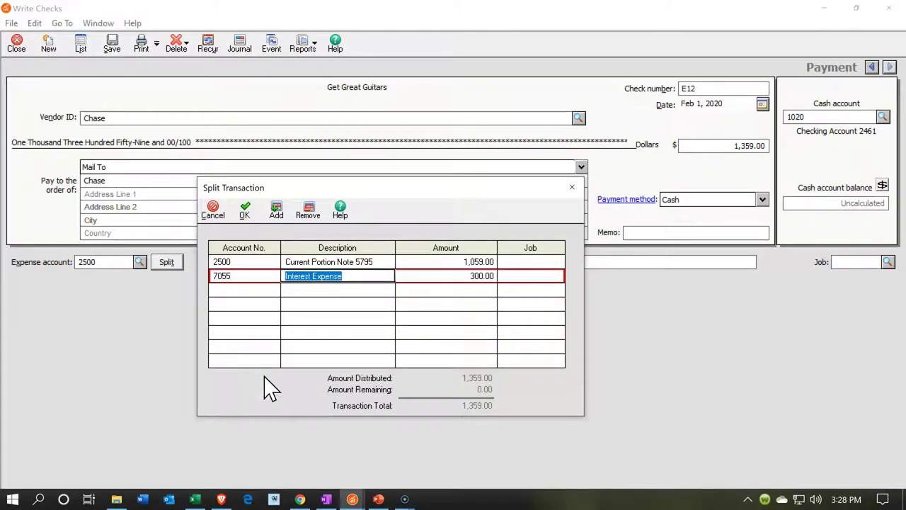
key(Tab)
key(Tab)
key(Tab)
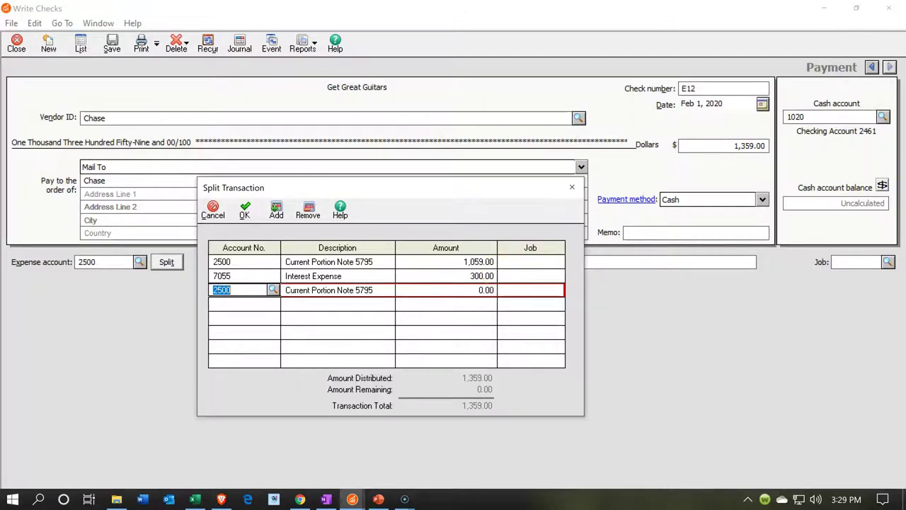
Switch to Excel to check the remaining principal after payment 1 in cell E9, then return to the split transaction in Sage 50.
click(196, 499)
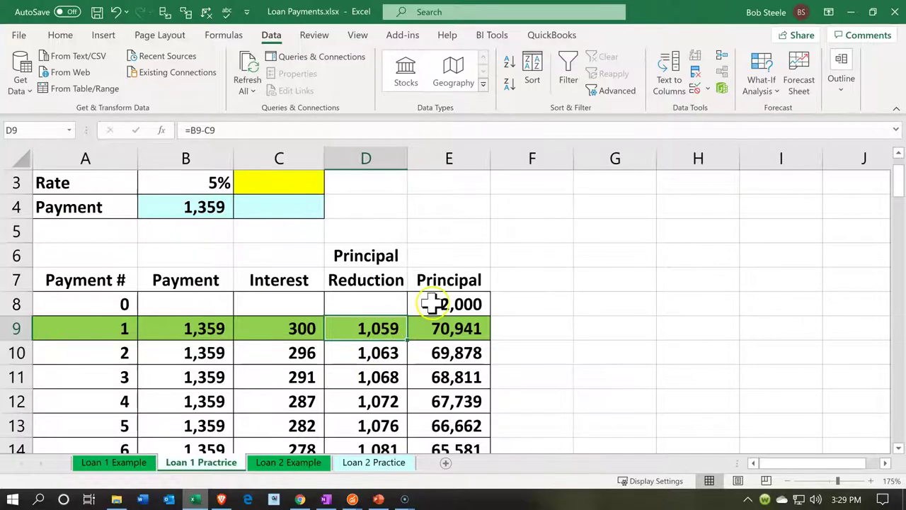
click(441, 326)
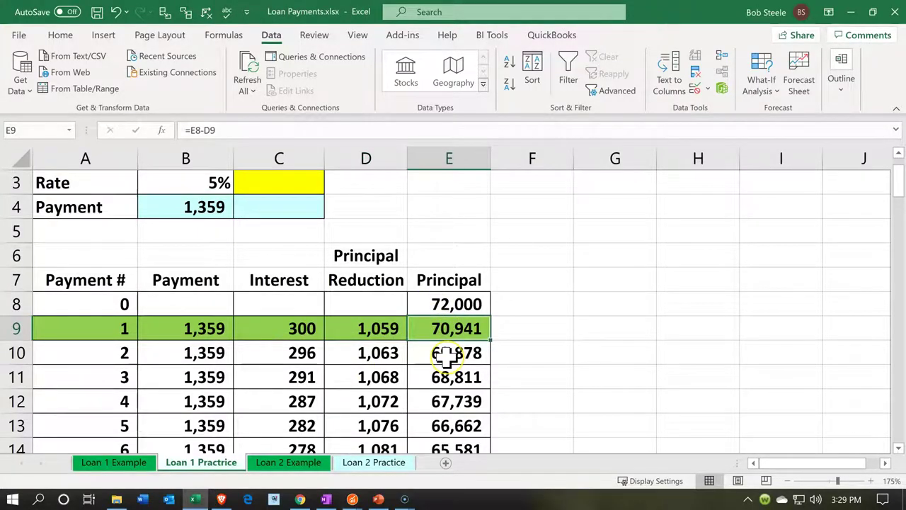
click(850, 12)
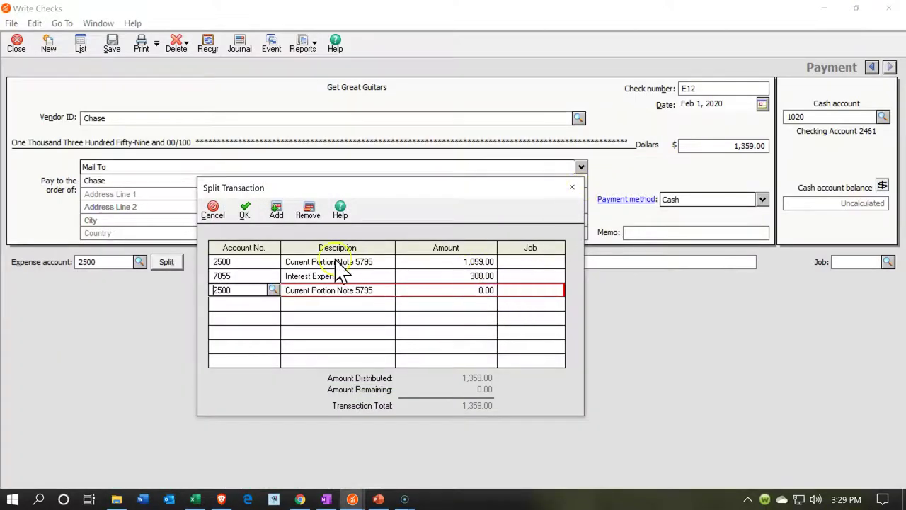
Accept the split transaction, save check E12 to Chase and close the check-writing window.
click(244, 213)
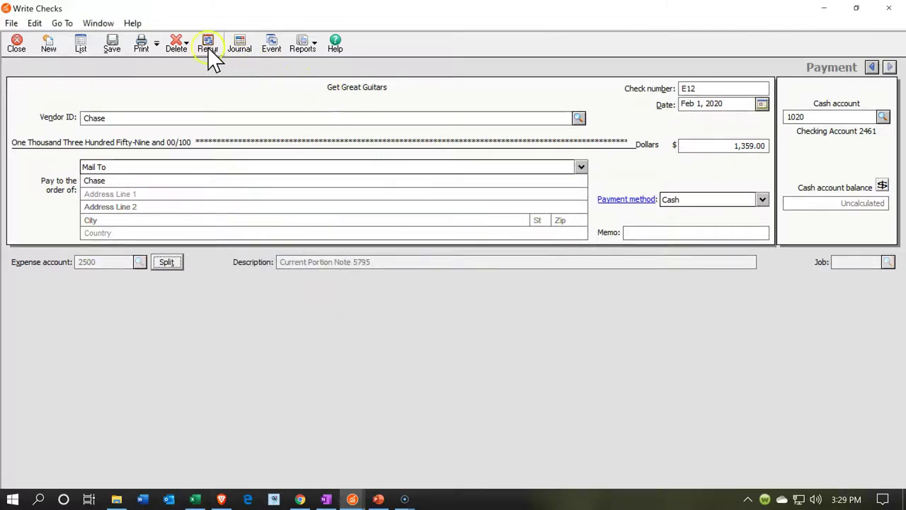
click(126, 41)
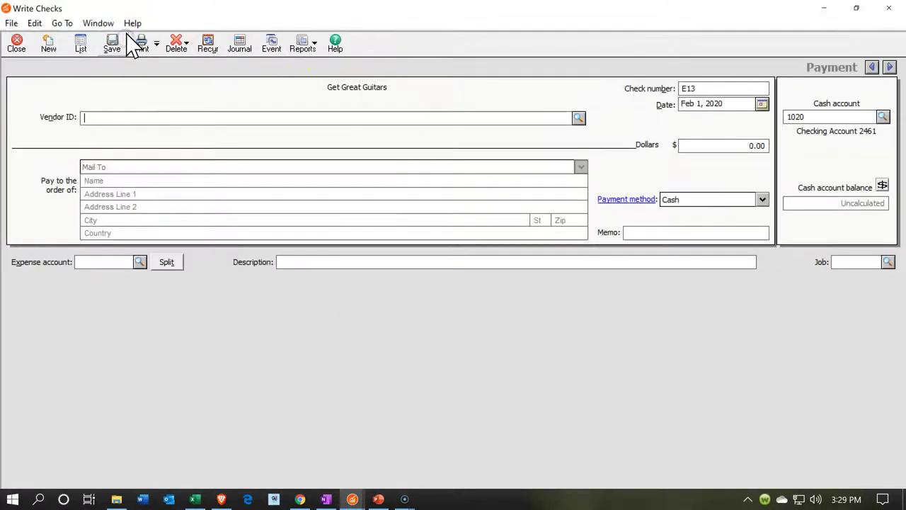
click(889, 8)
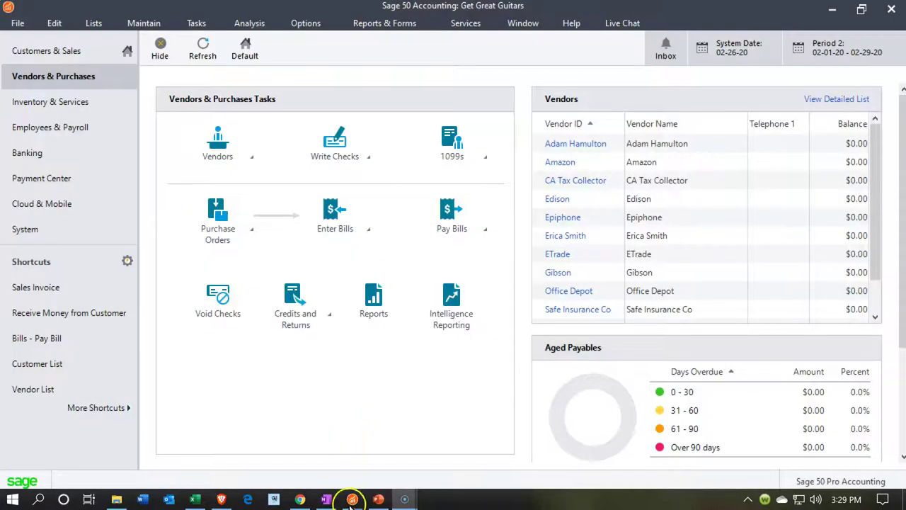
Switch to the open Balance Sheet, examine the Chase payment in the checking account's general ledger detail, and close that ledger.
mouse_move(352, 499)
click(443, 434)
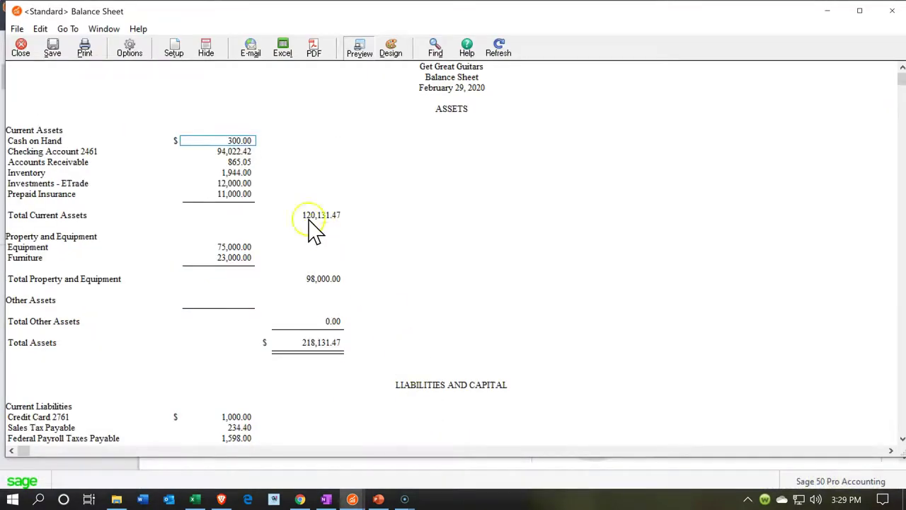
double_click(235, 152)
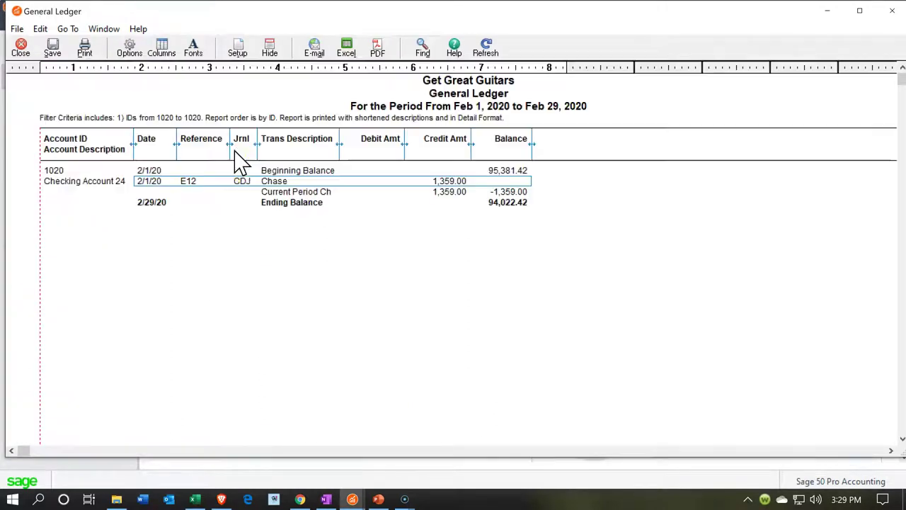
click(434, 187)
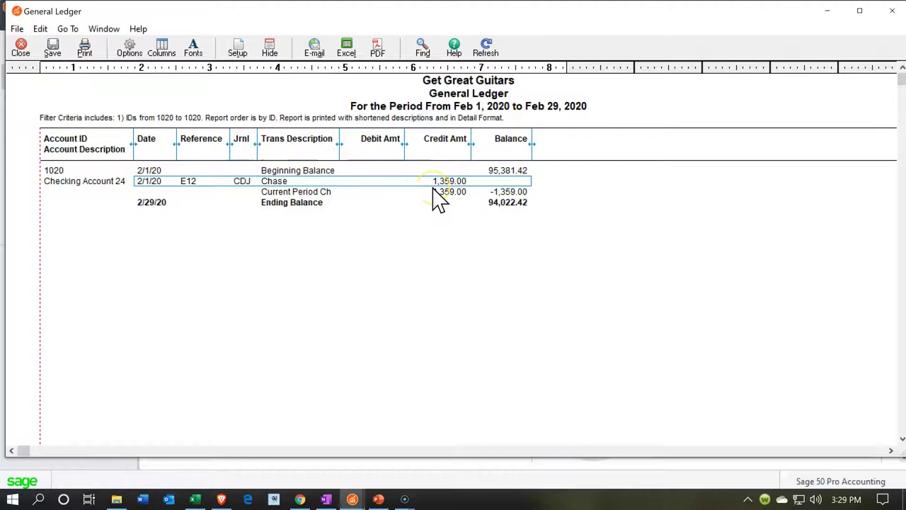
click(891, 11)
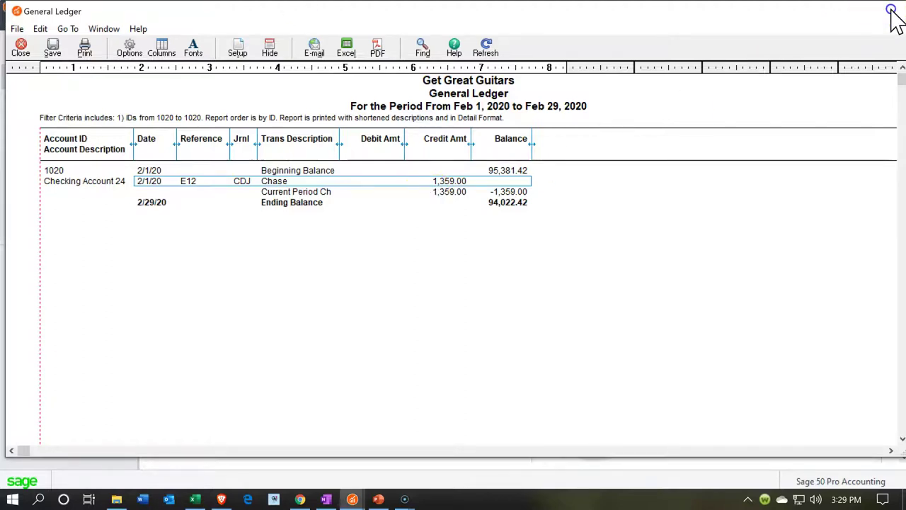
Compare the Balance Sheet's Current Portion Note 5795 with the remaining principal in Excel, then examine its general ledger detail and close the ledger.
scroll(227, 283, down, 3)
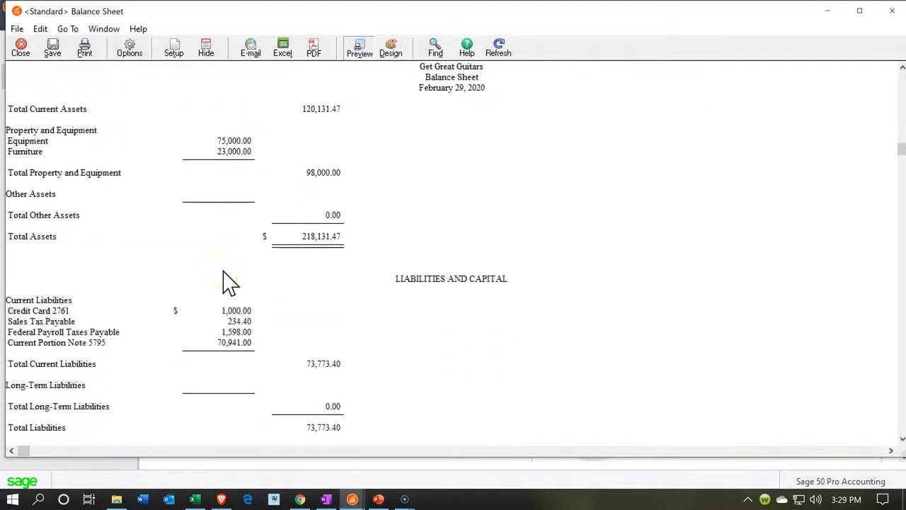
scroll(222, 283, down, 5)
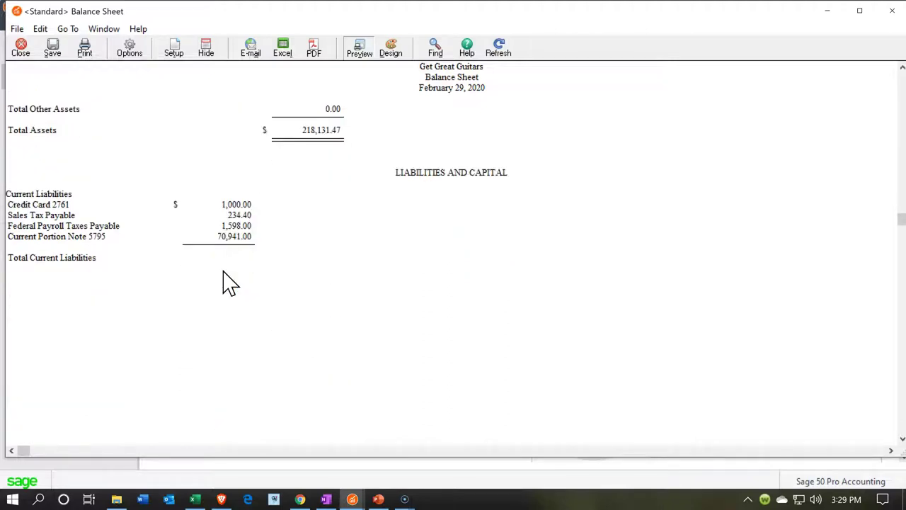
click(217, 273)
click(223, 236)
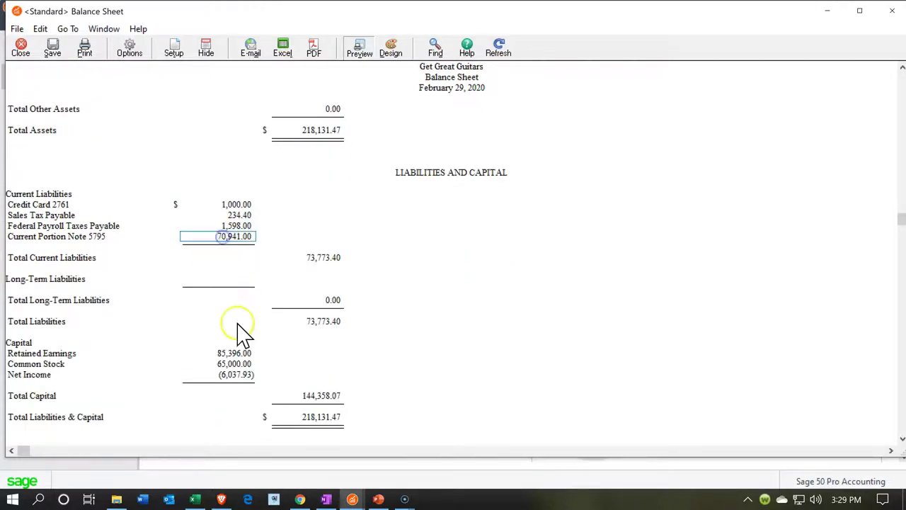
click(194, 500)
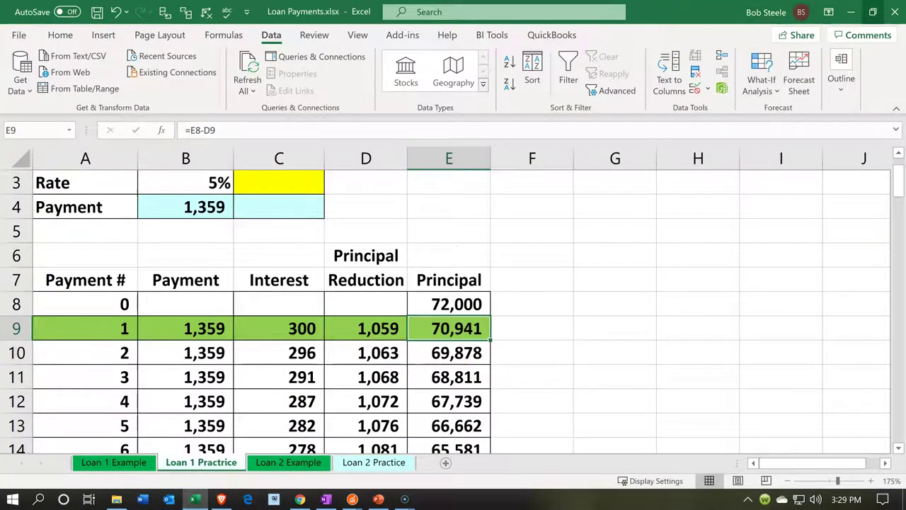
click(851, 12)
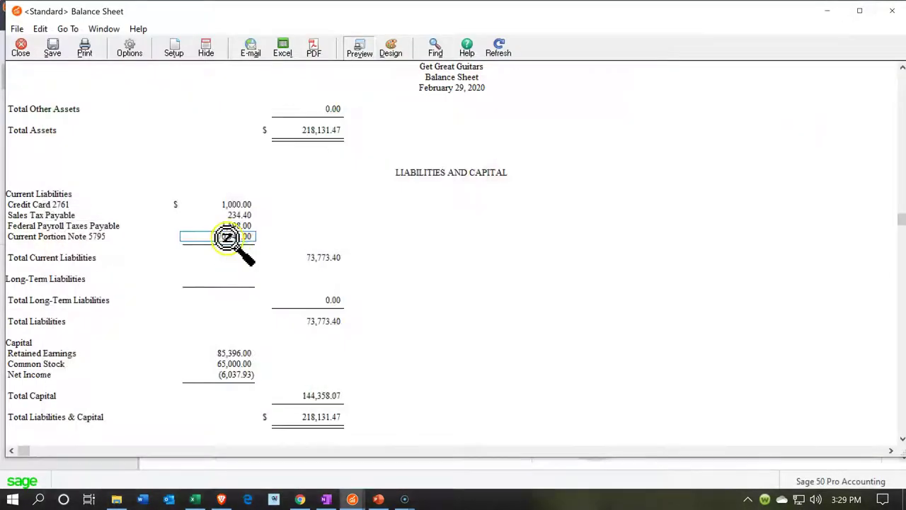
double_click(226, 236)
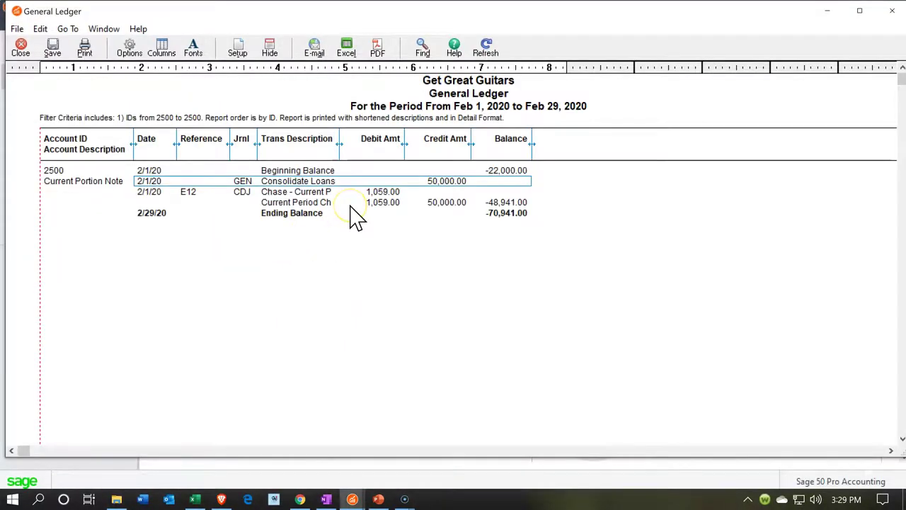
click(885, 10)
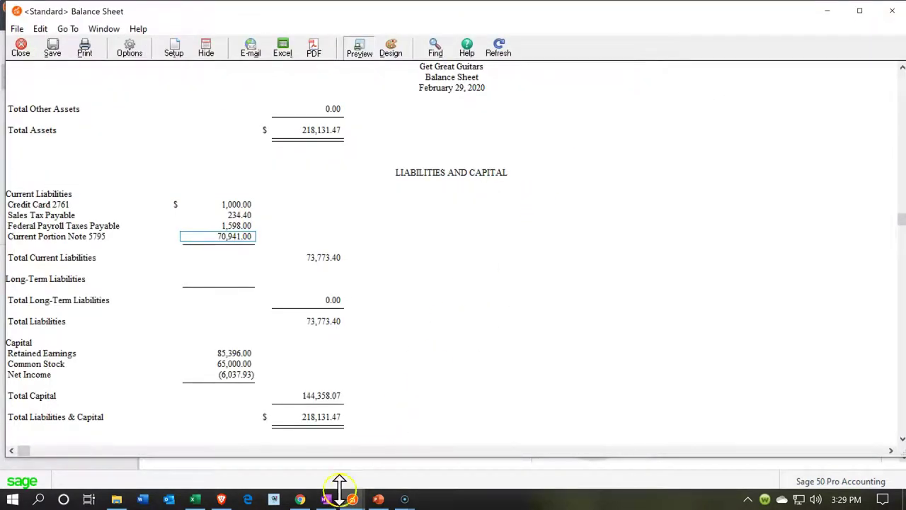
Go back to the financial statements report list and display the standard Income Statement for the current period.
click(350, 495)
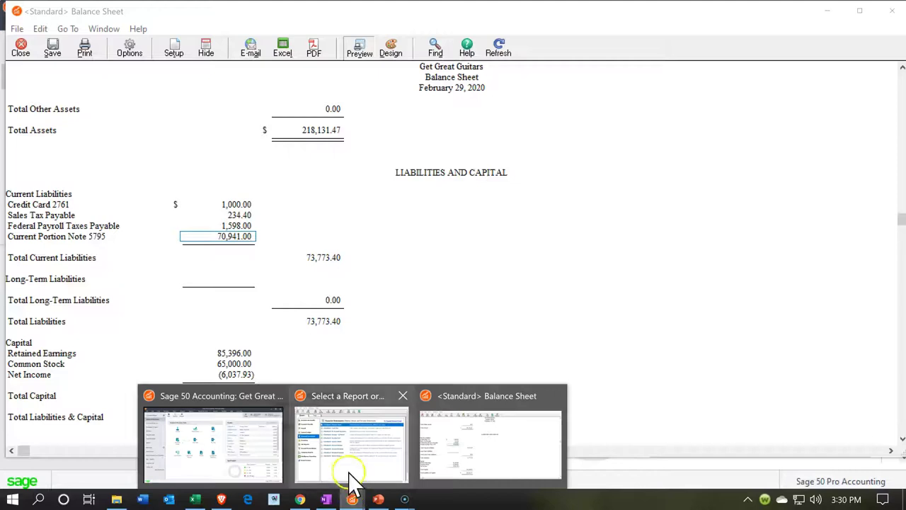
mouse_move(350, 467)
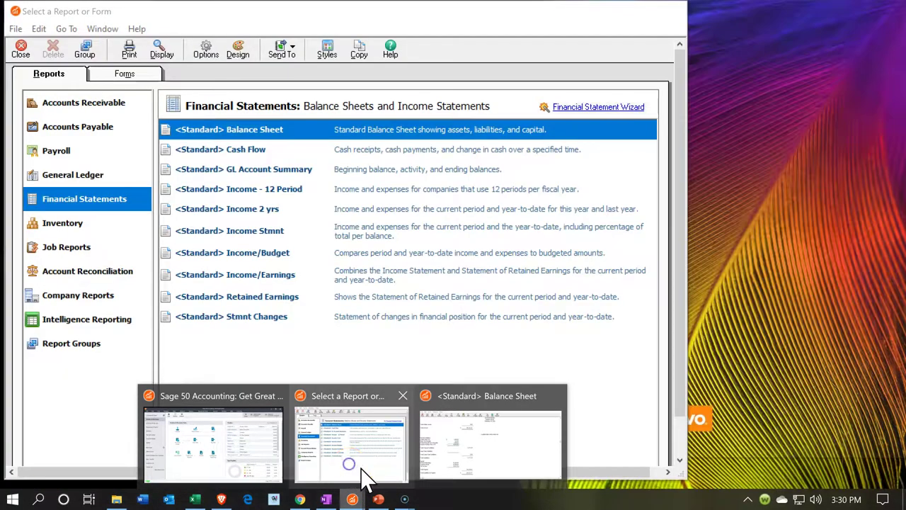
click(354, 395)
click(257, 225)
double_click(257, 225)
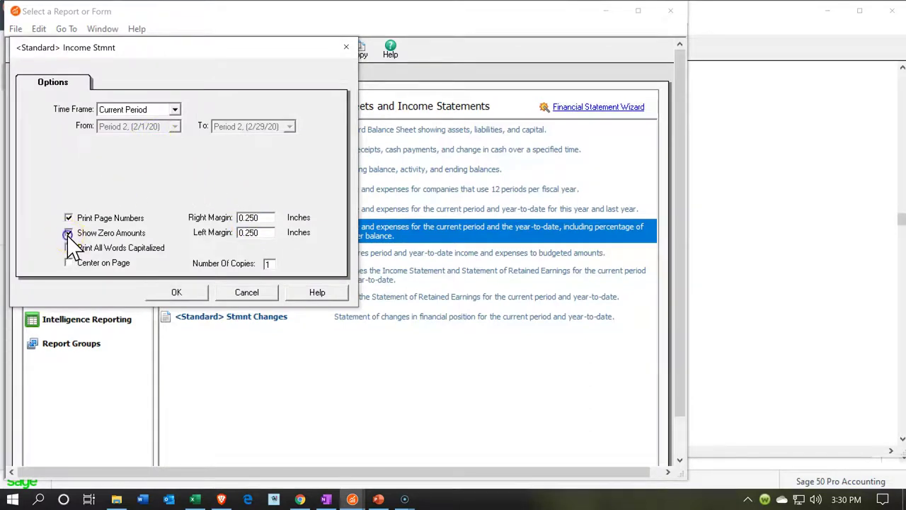
click(164, 290)
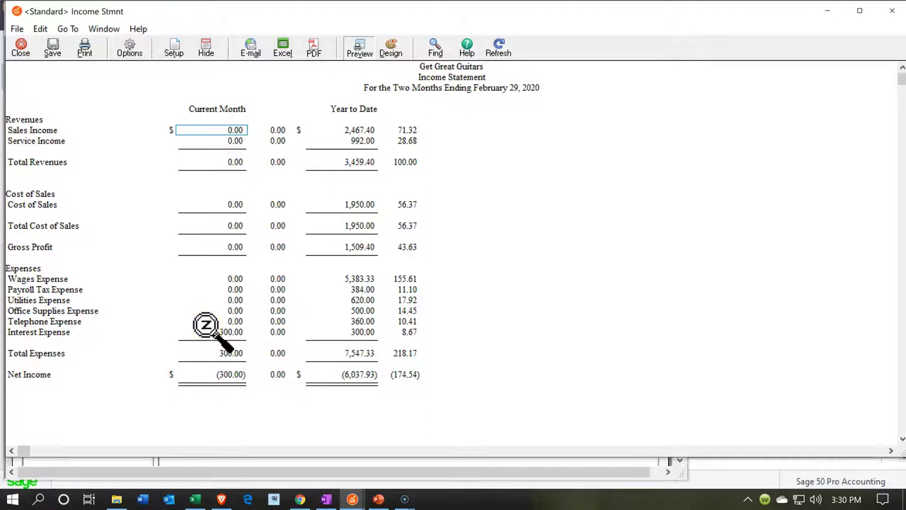
Switch to the Excel loan table and remove the fill from the payment 0 and payment 1 rows.
click(196, 500)
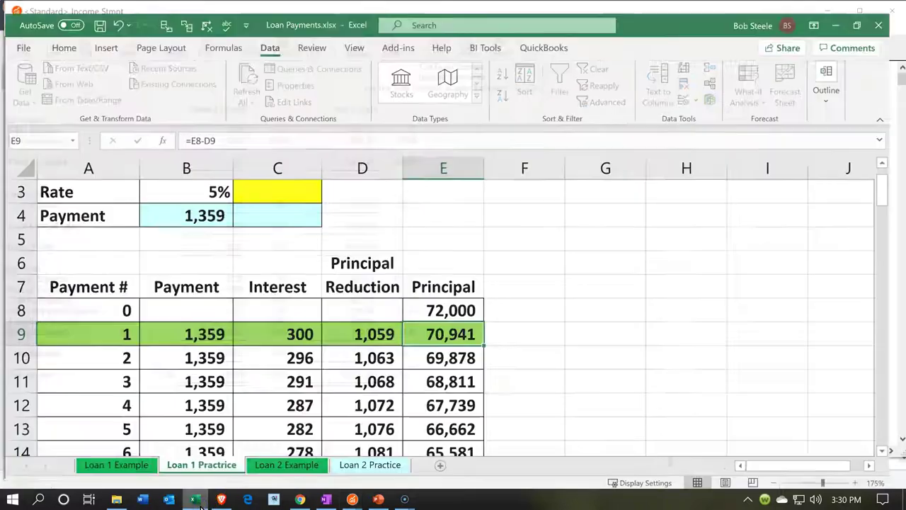
click(114, 353)
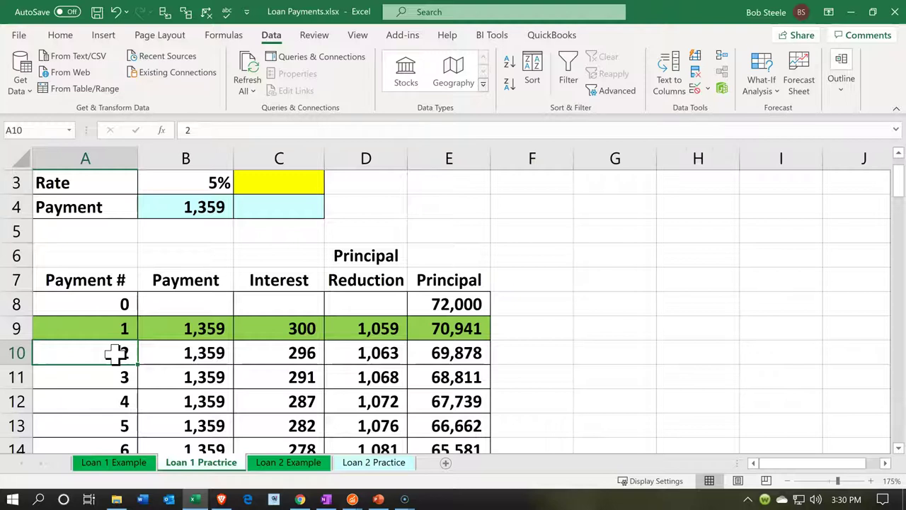
key(Right)
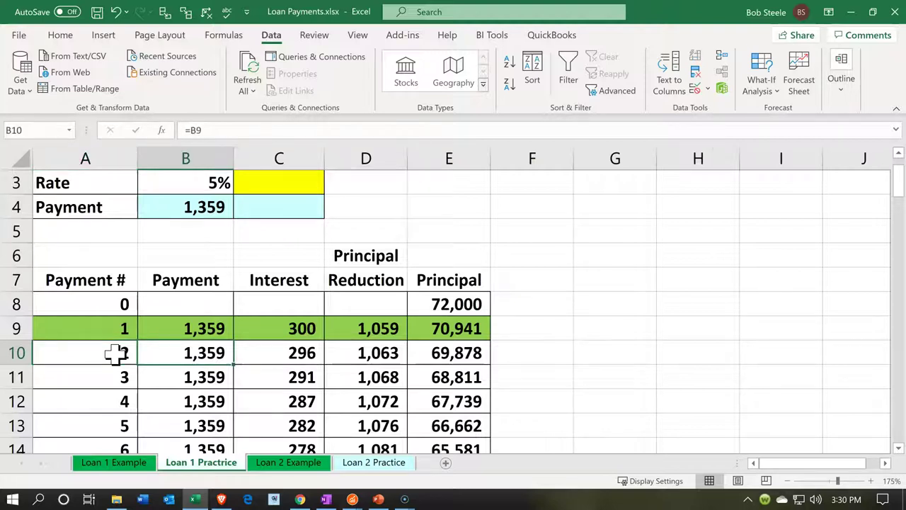
key(Right)
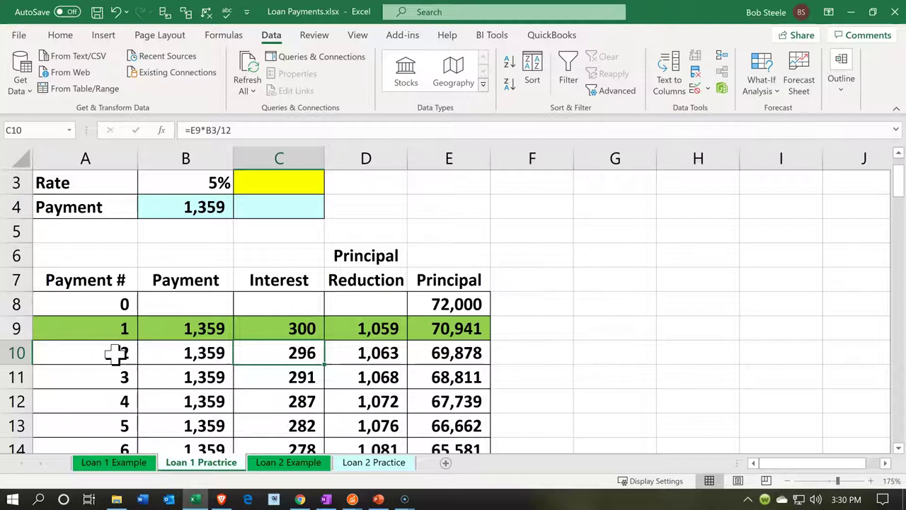
drag(106, 321, 449, 320)
right_click(449, 324)
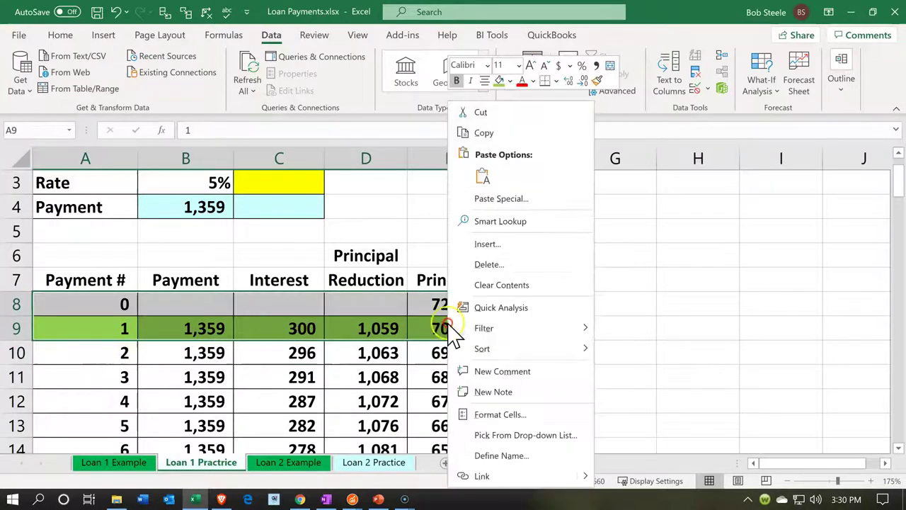
click(512, 81)
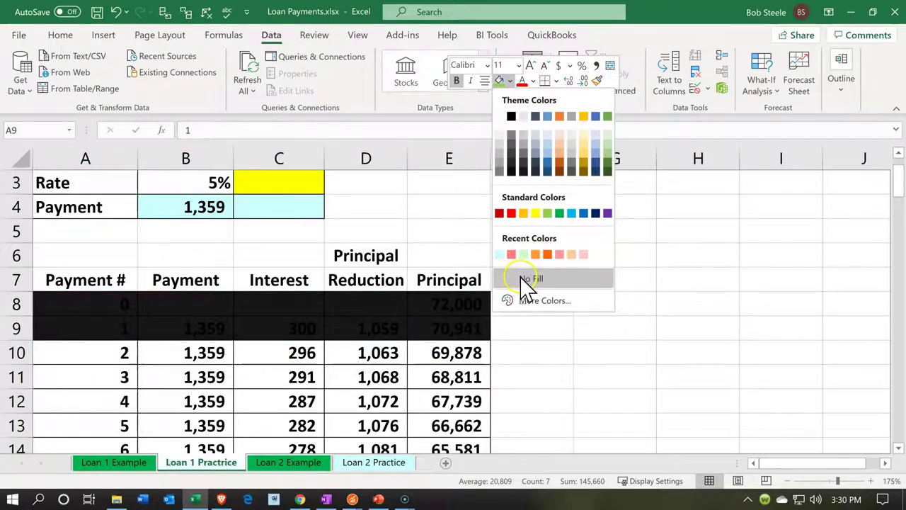
click(526, 279)
Fill the payment 2 row, A10:E10, with standard light green.
drag(106, 352, 419, 347)
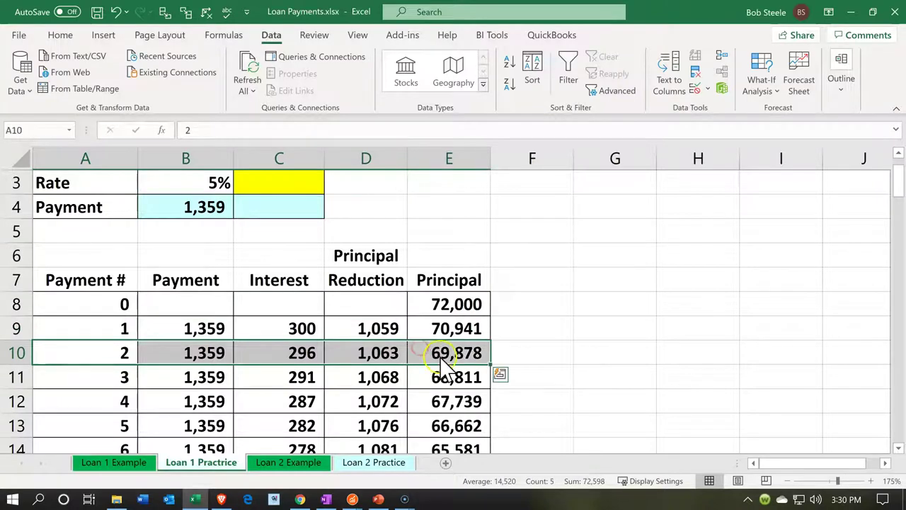
right_click(428, 354)
click(482, 81)
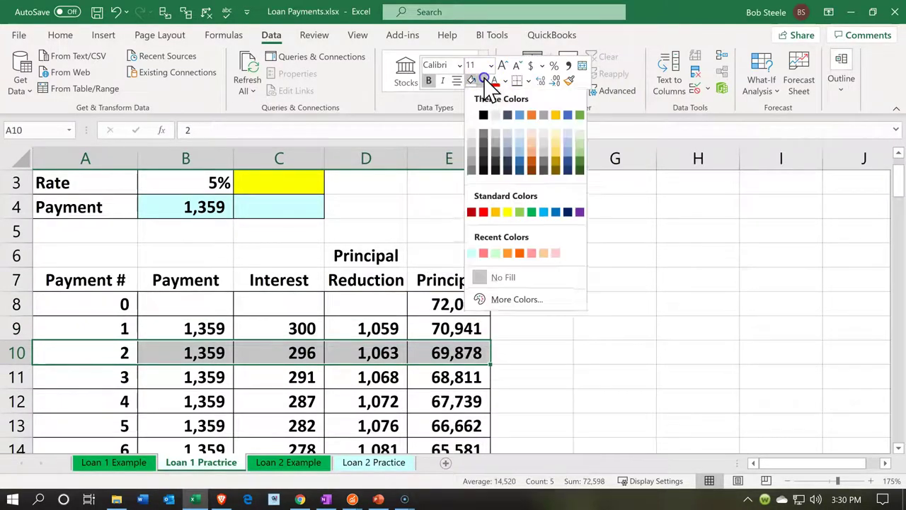
click(519, 213)
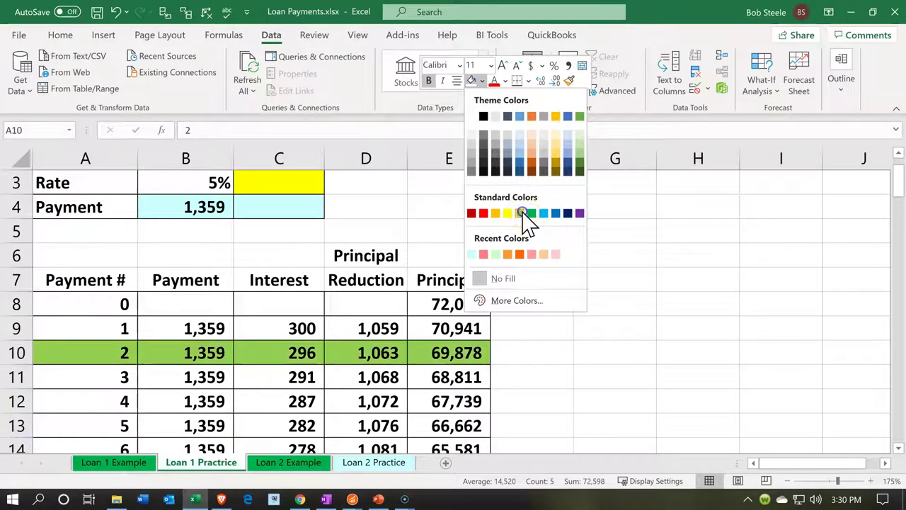
click(257, 401)
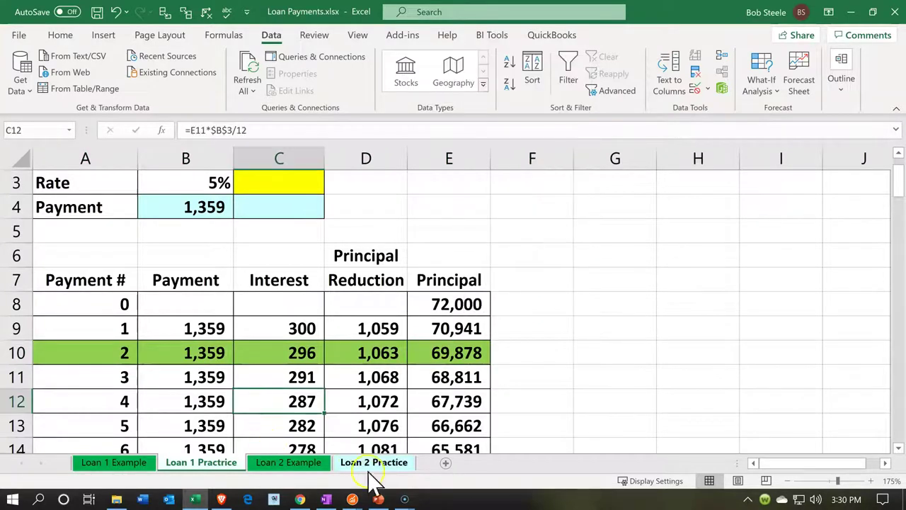
Switch to Sage 50 and start a new check to vendor Chase dated Feb 29, 2020.
mouse_move(353, 501)
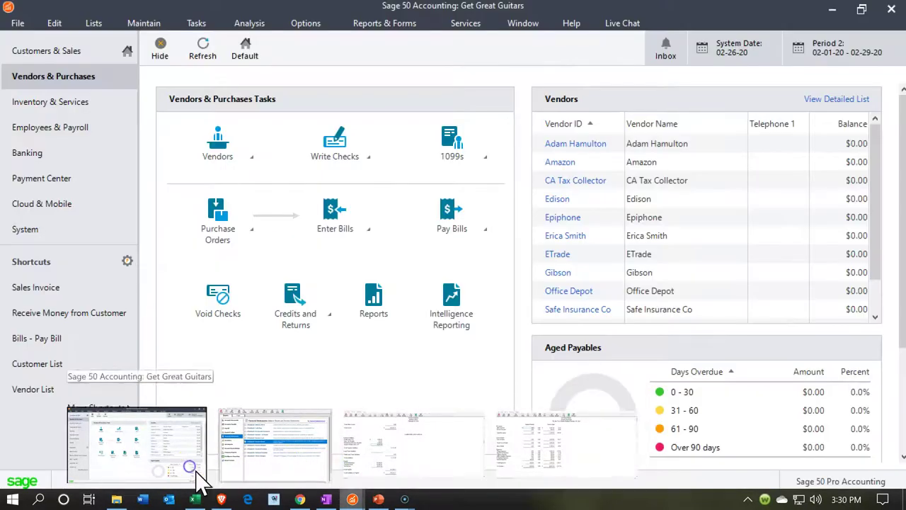
click(194, 472)
click(368, 160)
click(381, 175)
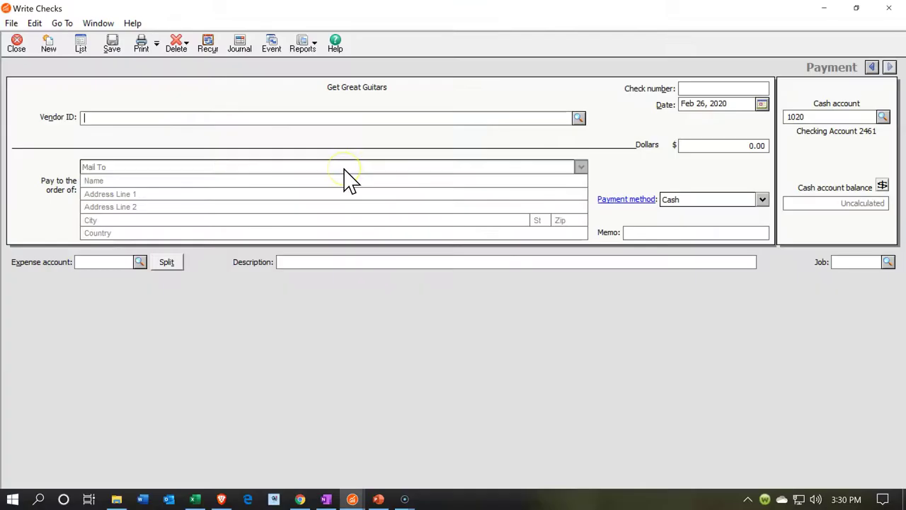
text(Chase)
key(Tab)
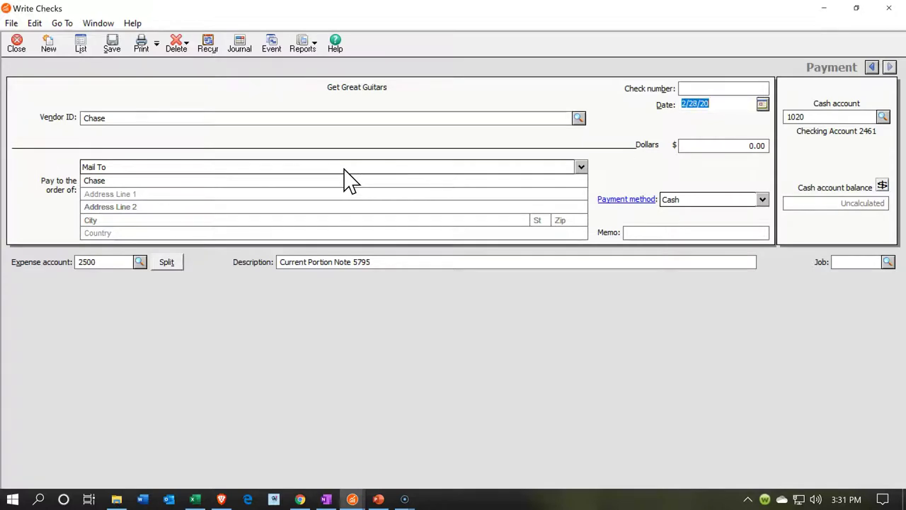
key(Tab)
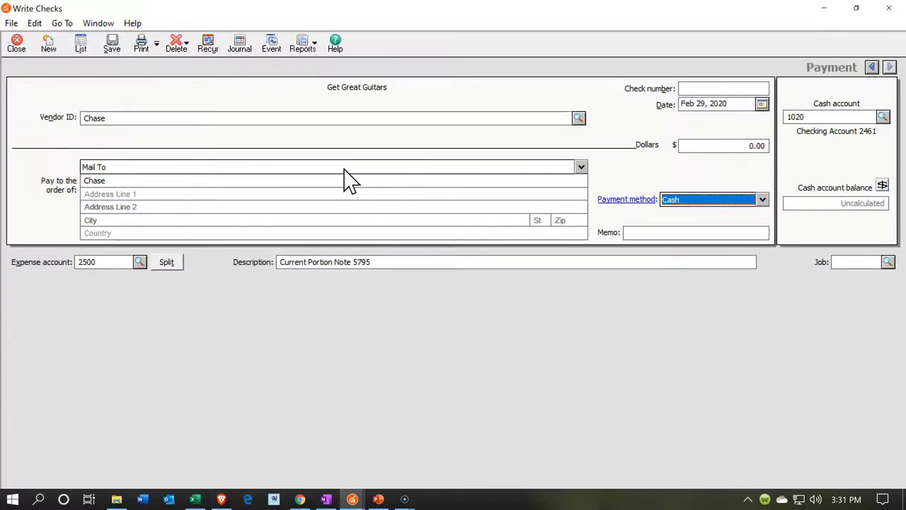
Look up payment 2 in Excel cell B10, then set the check amount to 1,359.00 and the check number to E13.
click(701, 145)
key(shift+End)
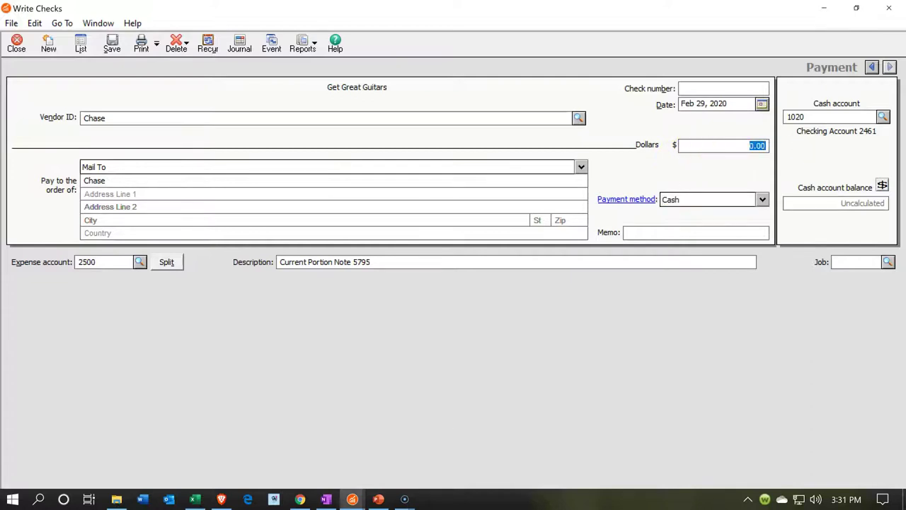
click(195, 499)
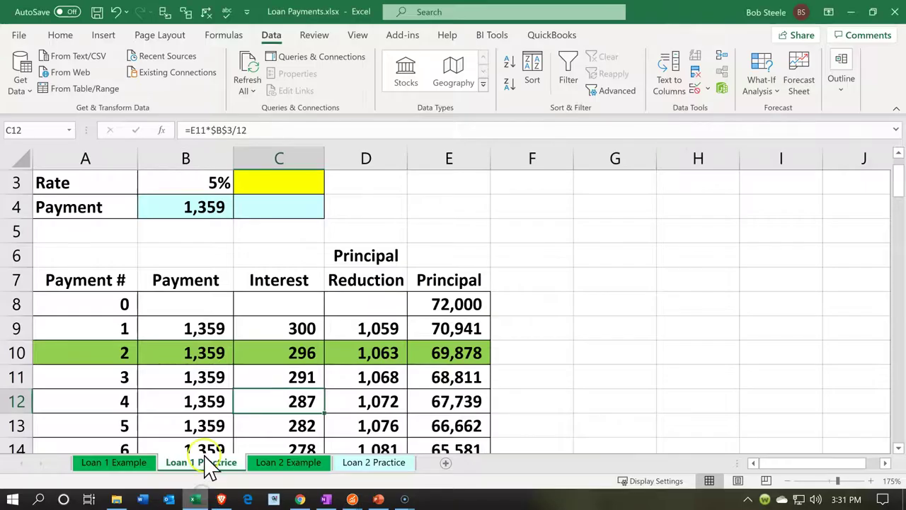
click(185, 352)
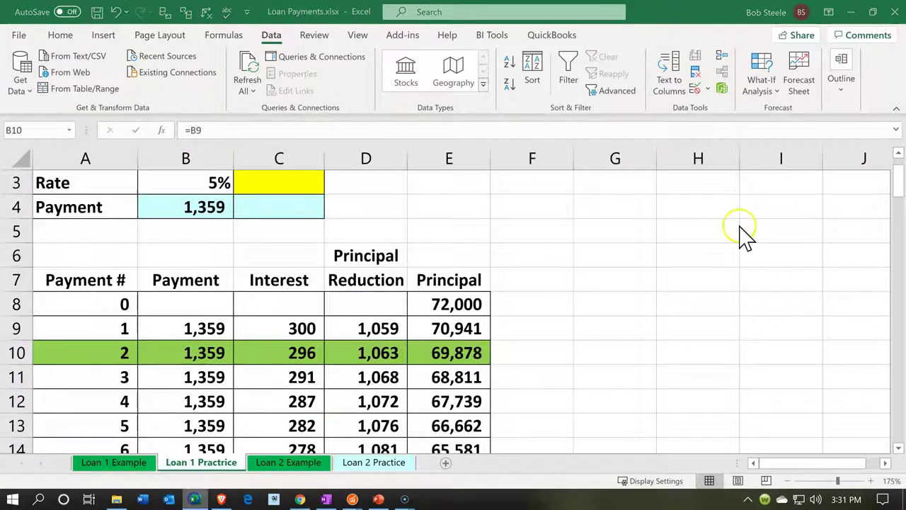
key(alt+Tab)
click(752, 145)
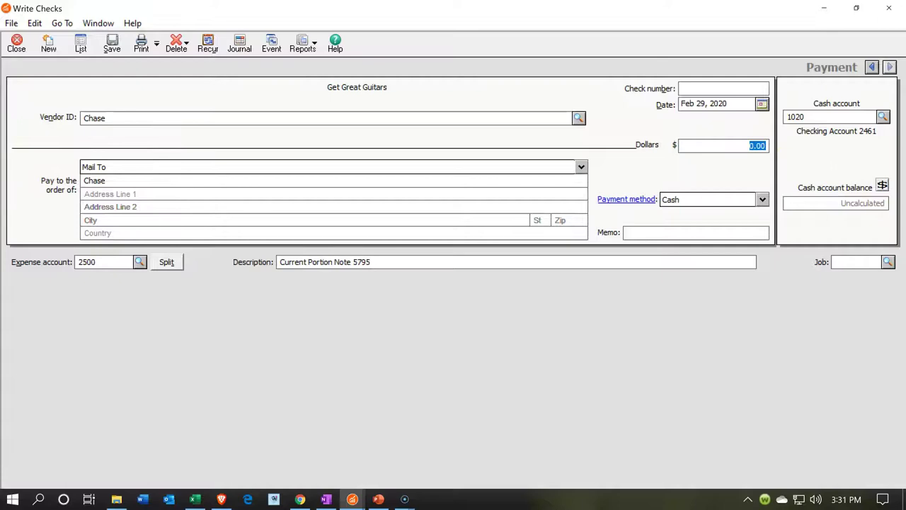
text(1359)
key(Tab)
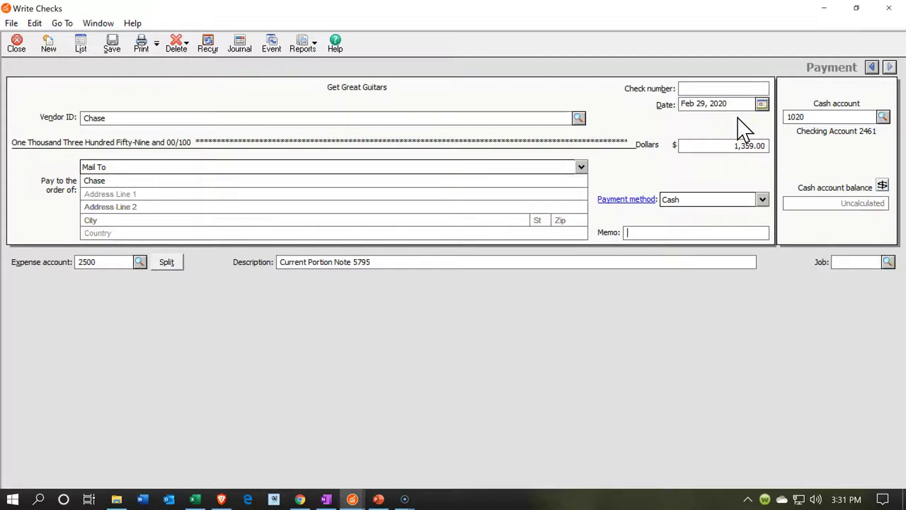
click(688, 88)
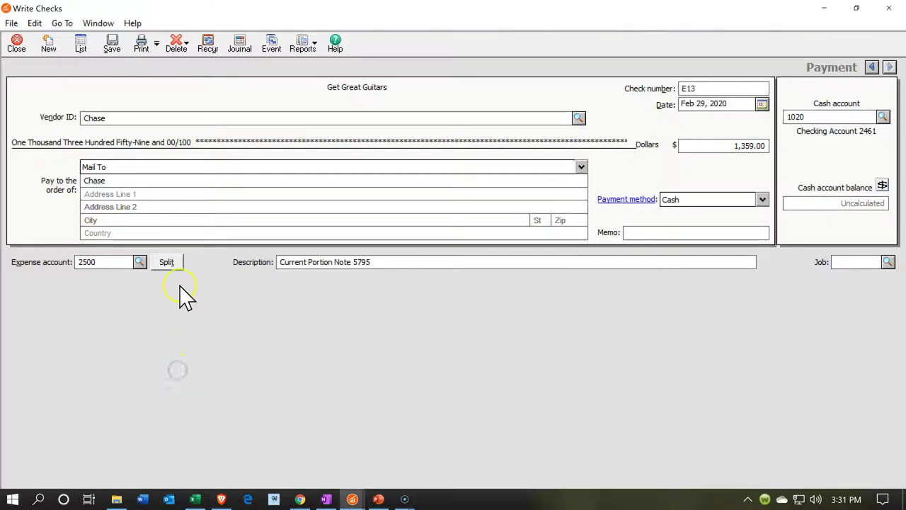
Split the check, looking up payment 2's principal reduction in Excel cell D10, and set the Current Portion Note line to 1,063.00.
click(166, 262)
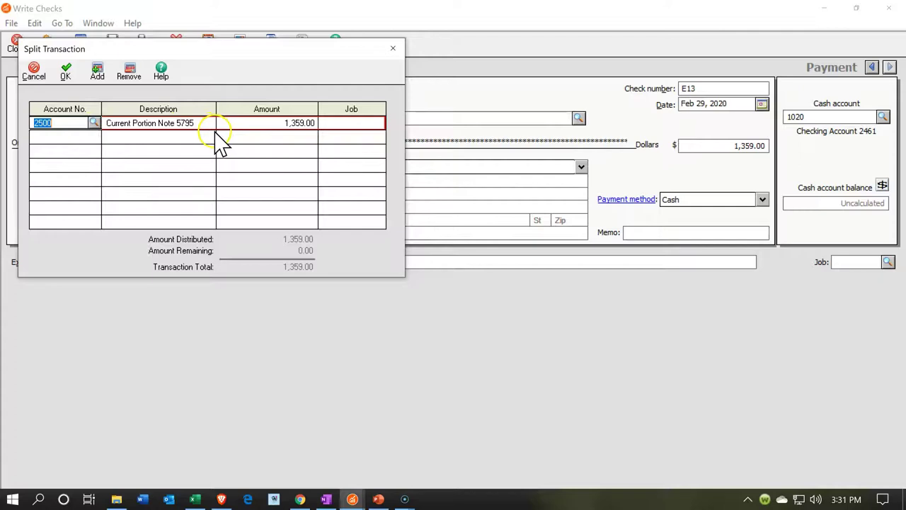
click(195, 499)
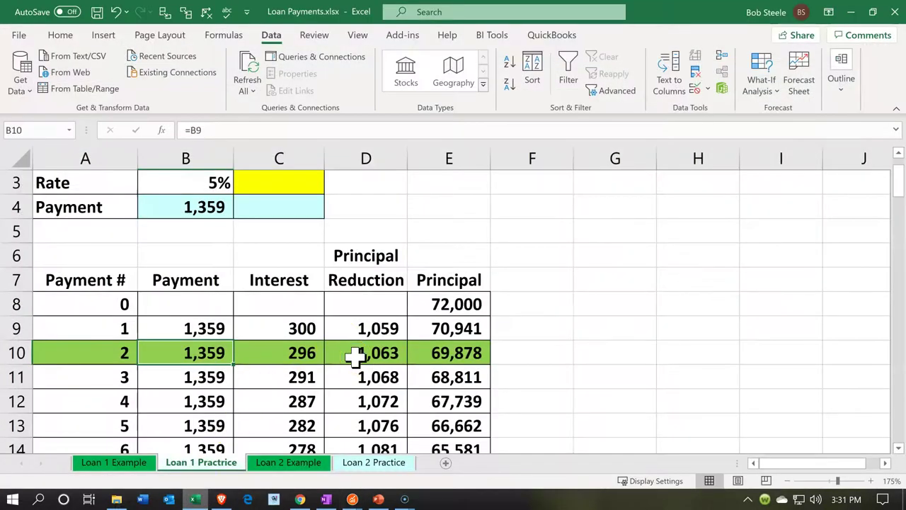
click(355, 354)
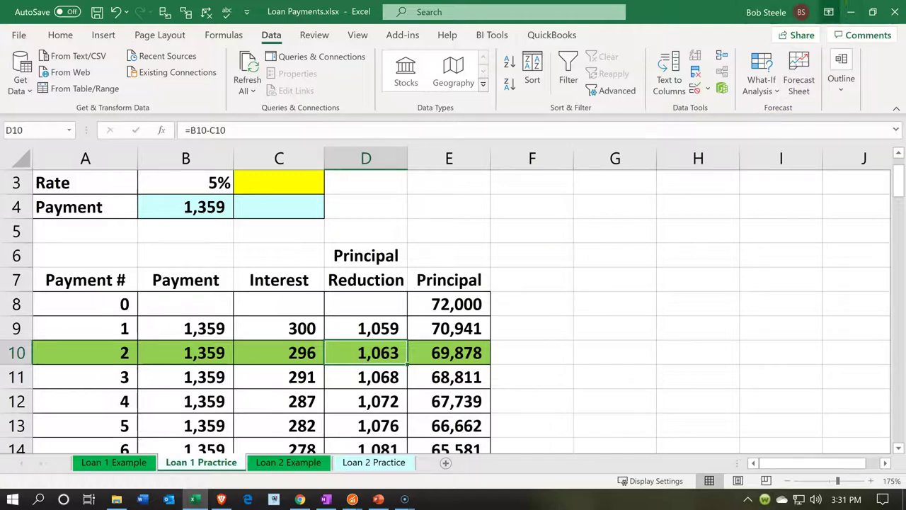
click(850, 12)
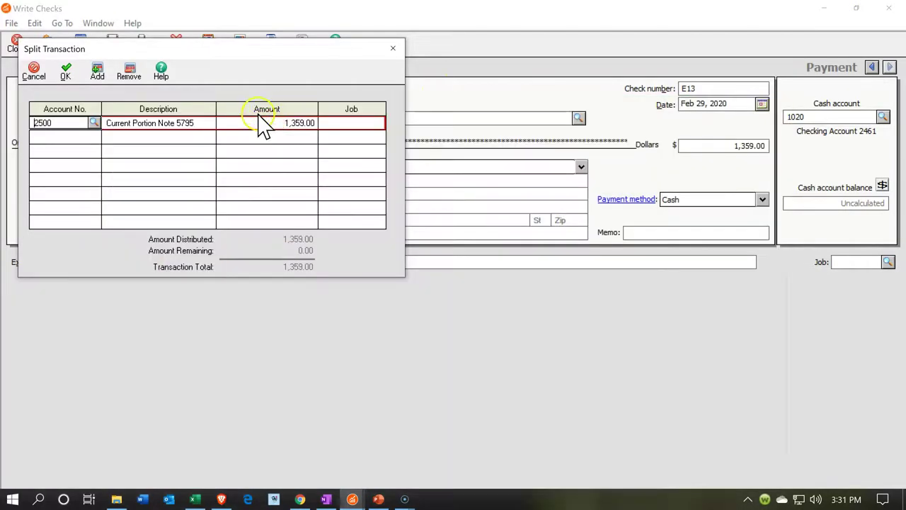
click(273, 125)
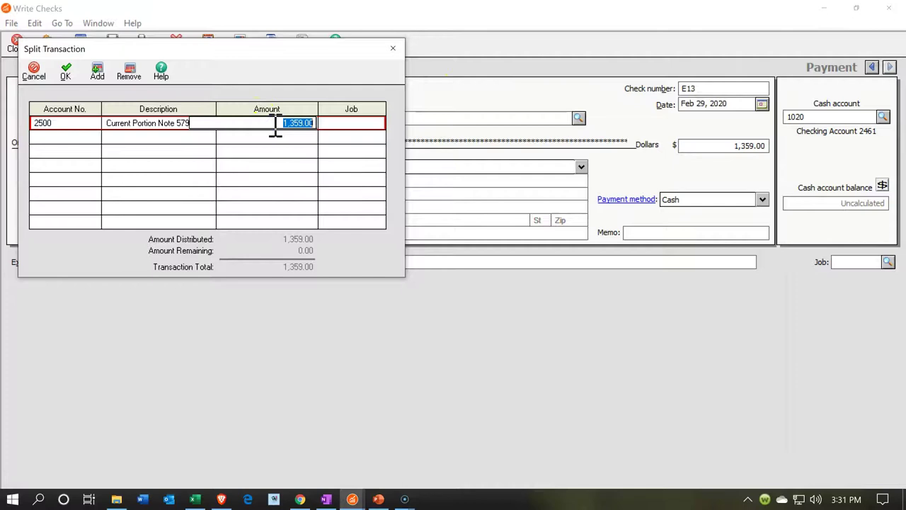
key(Tab)
key(Tab)
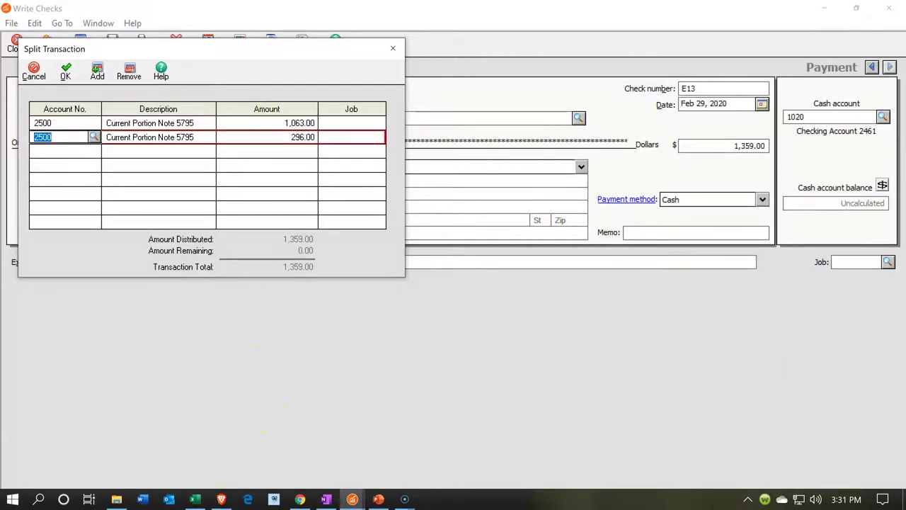
Assign the second split line, carrying the remaining amount, to account 7055 Interest Expense.
click(93, 137)
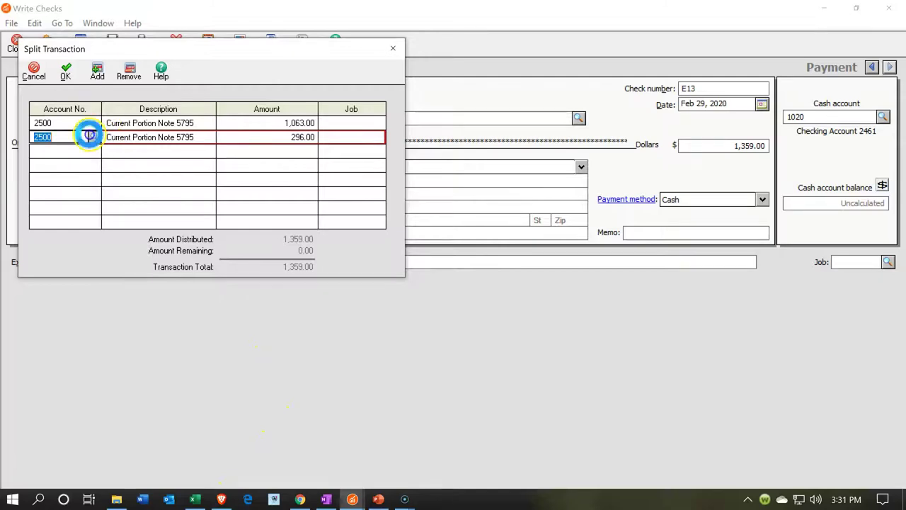
scroll(111, 199, down, 15)
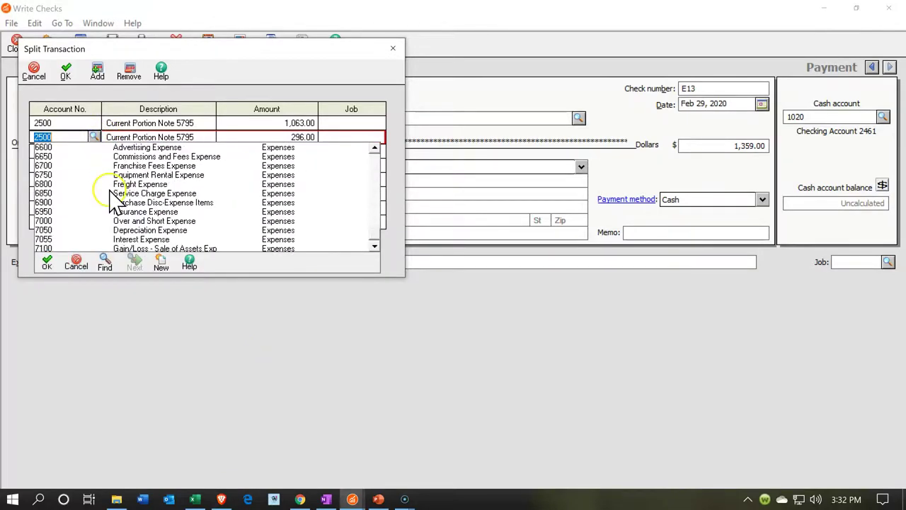
click(117, 239)
key(Tab)
key(Tab)
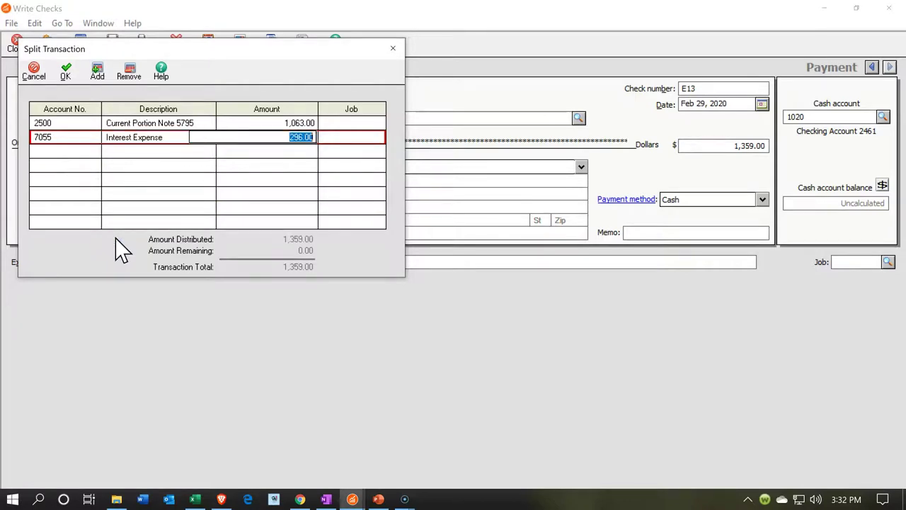
key(Tab)
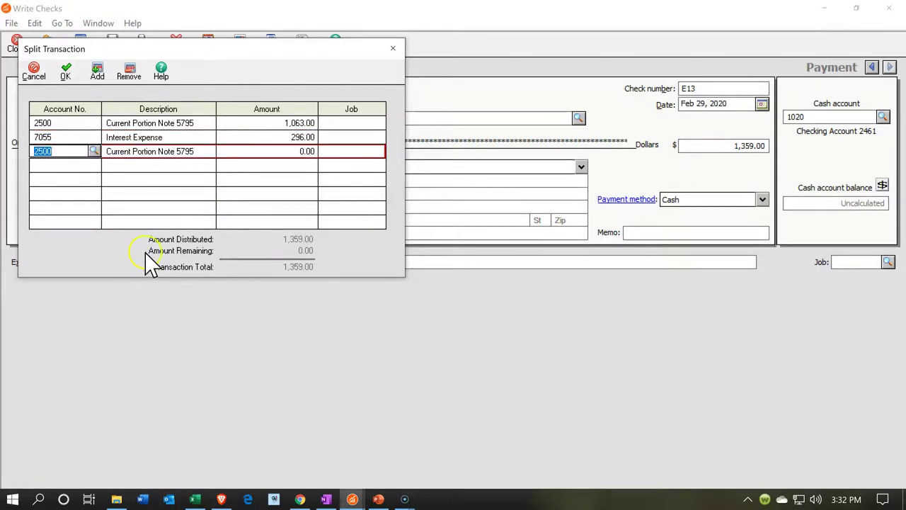
Check the interest and principal balance in Excel cells C10 and E10, then accept the split in Sage 50 and save the check.
click(194, 499)
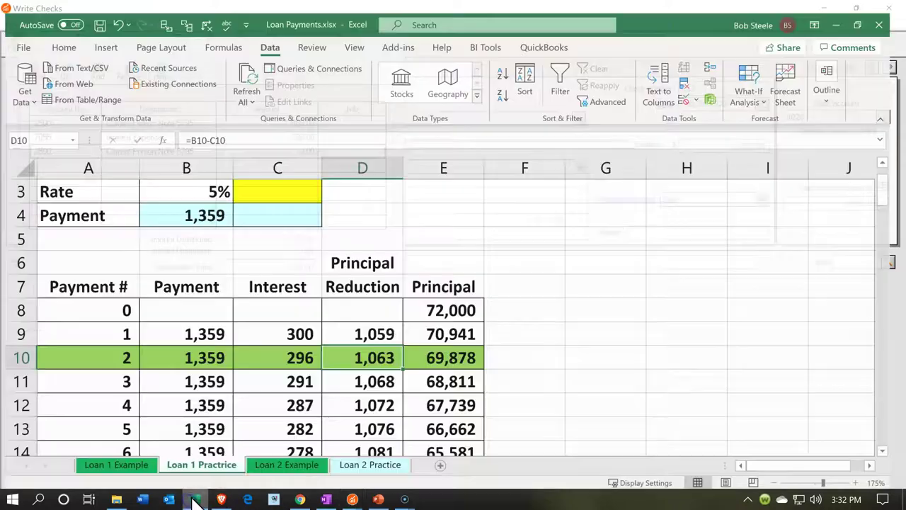
click(301, 358)
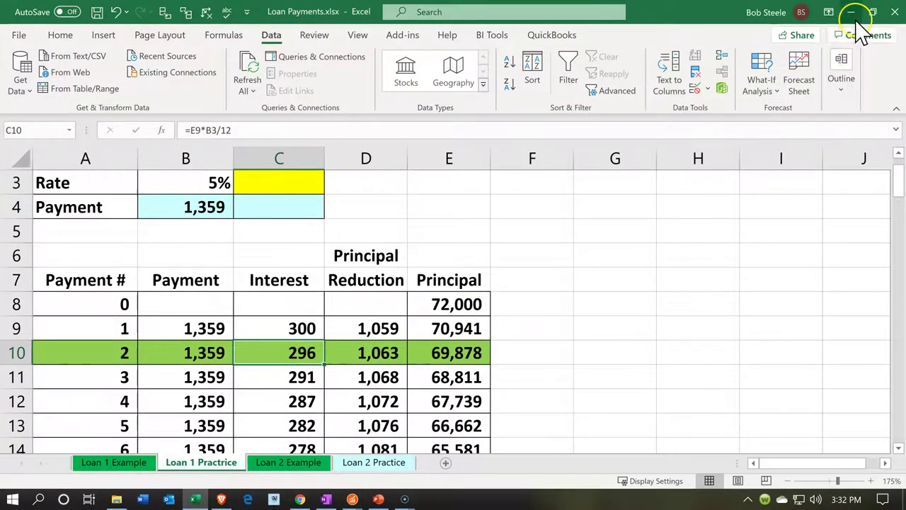
click(479, 348)
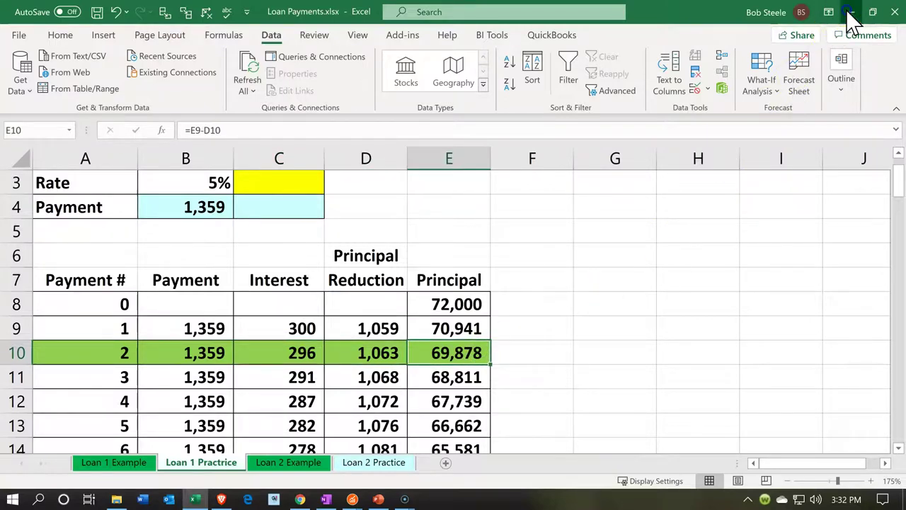
key(alt+Tab)
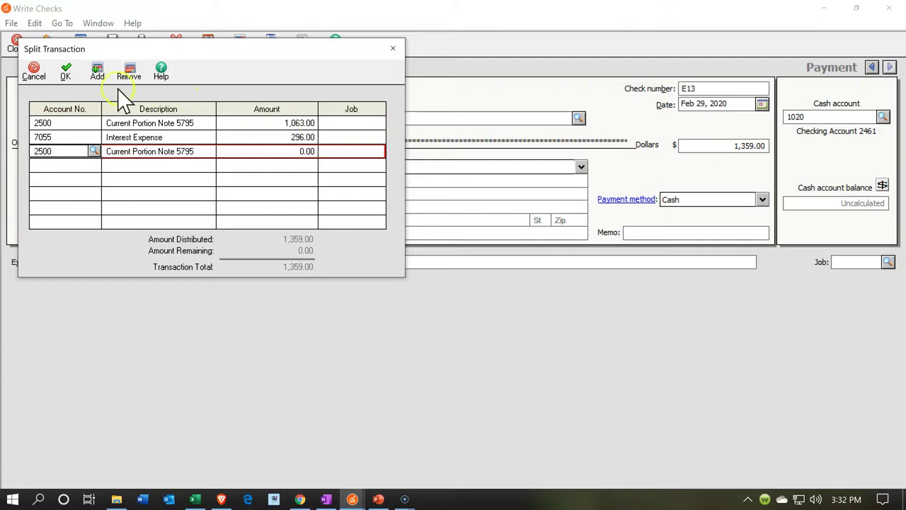
click(69, 73)
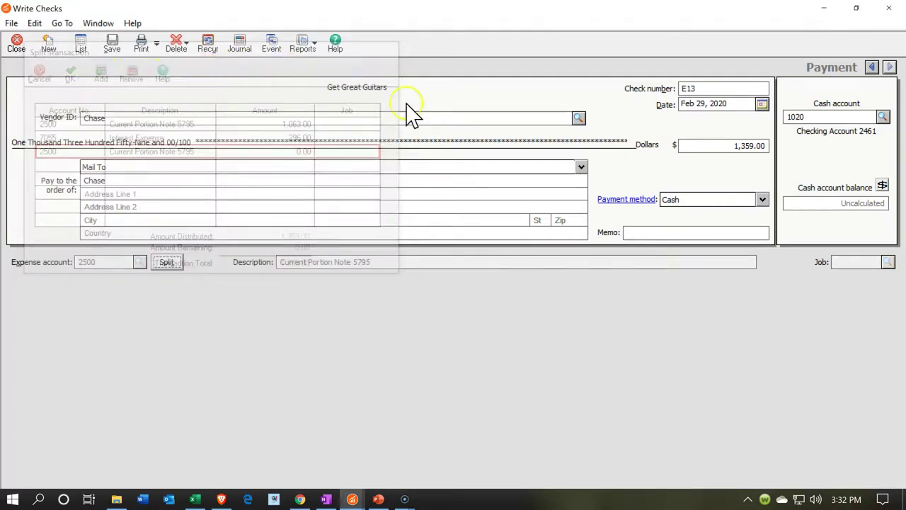
click(111, 45)
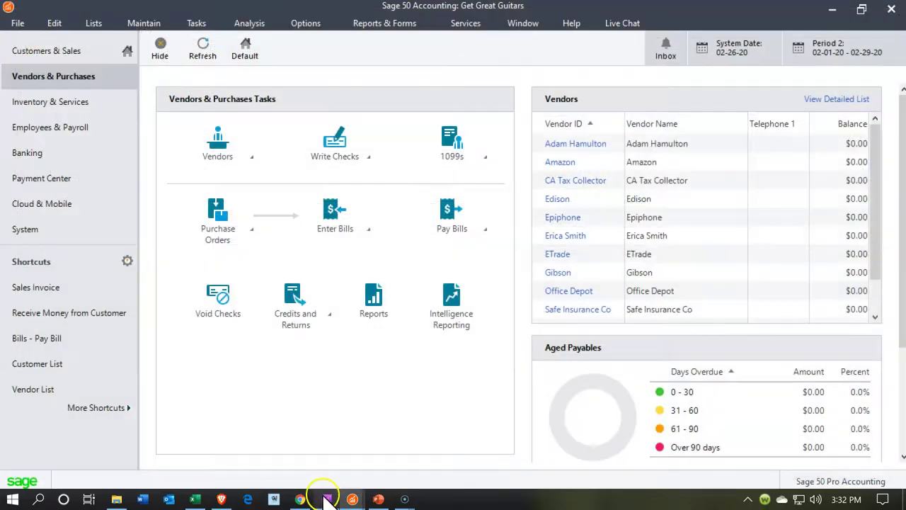
Refresh the February 29, 2020 balance sheet and review the checking account's general ledger entries for the Chase payments.
click(352, 499)
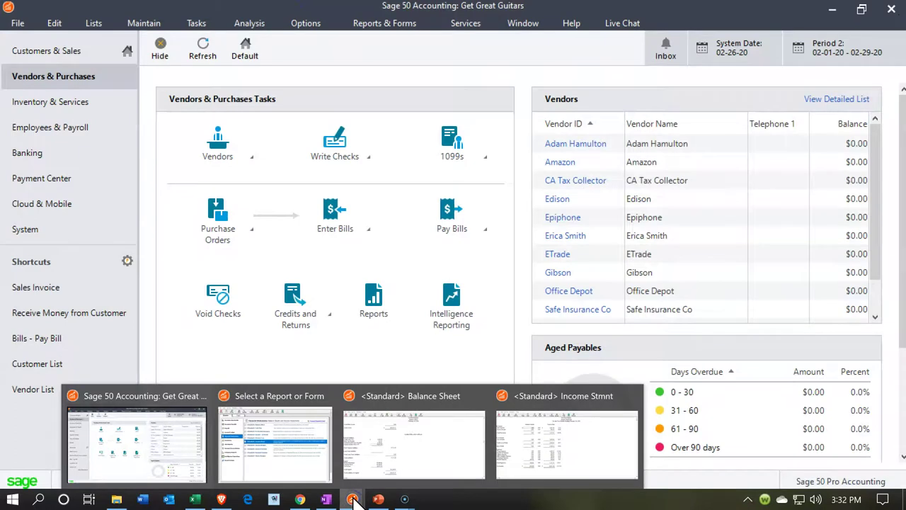
click(437, 462)
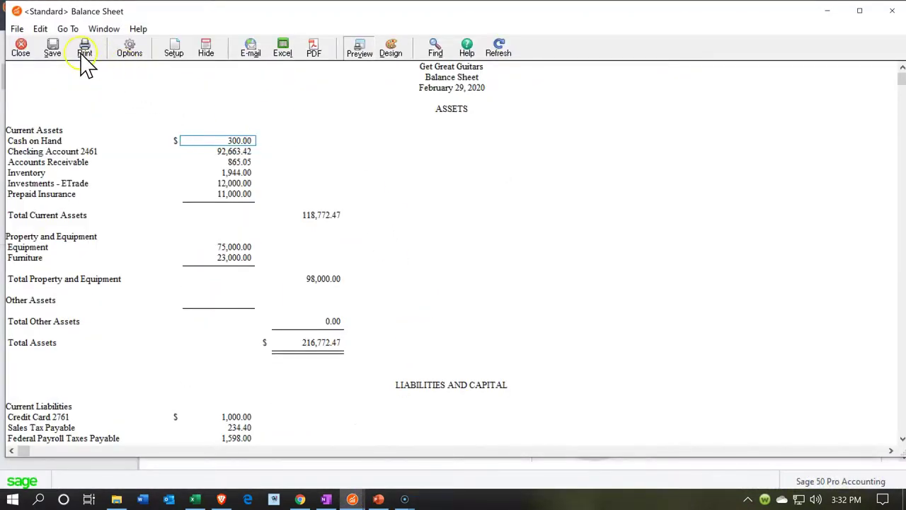
click(498, 48)
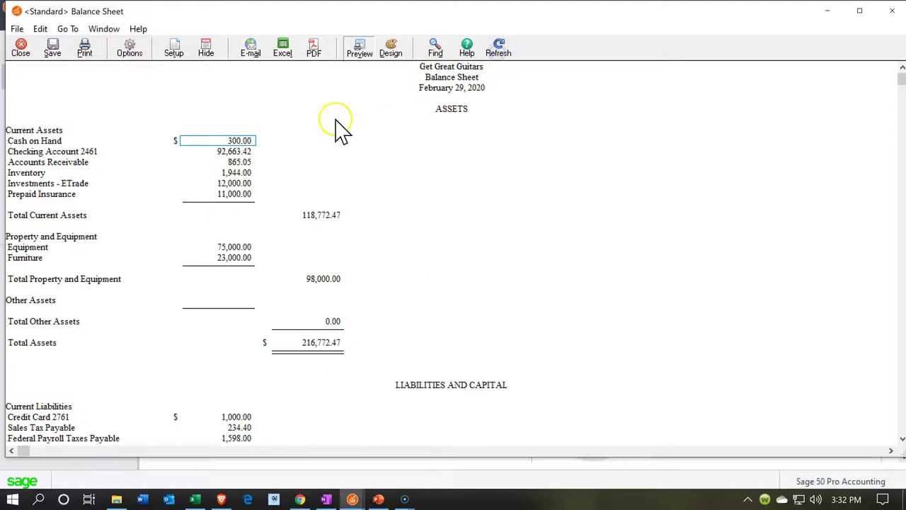
double_click(233, 147)
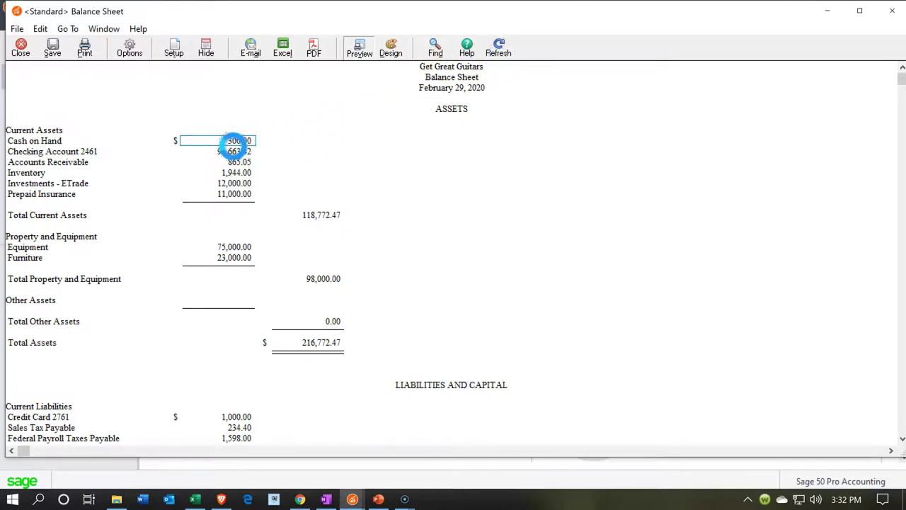
click(892, 10)
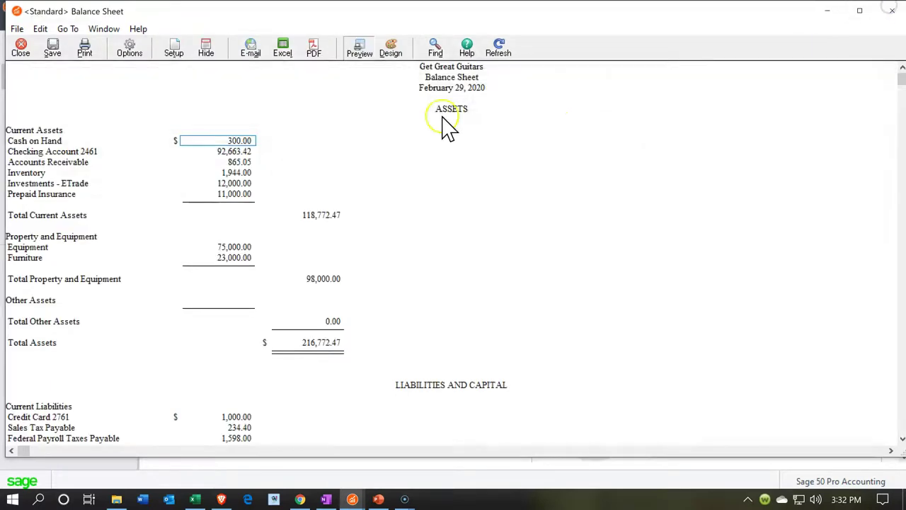
click(243, 151)
double_click(243, 151)
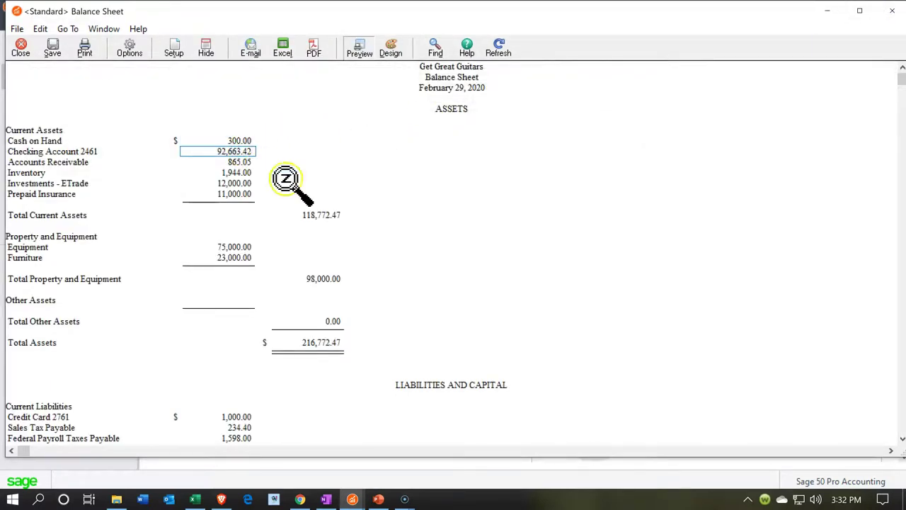
click(437, 193)
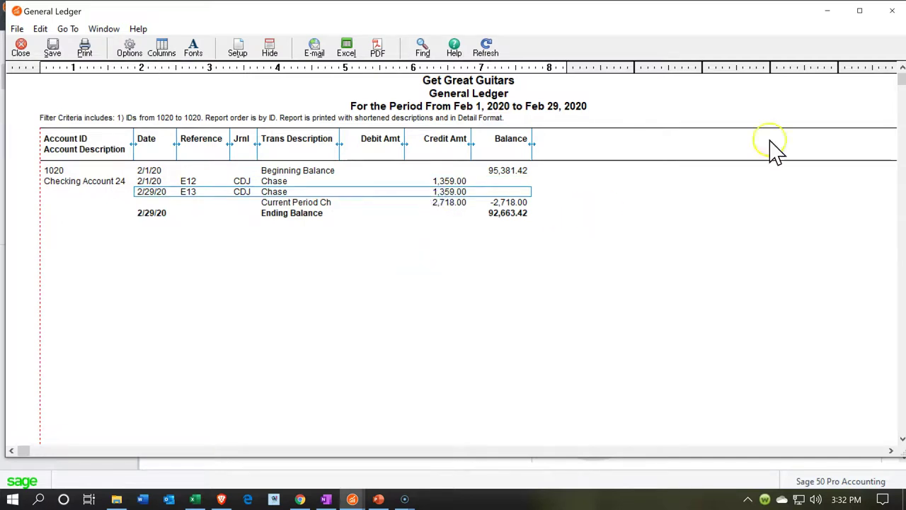
click(892, 11)
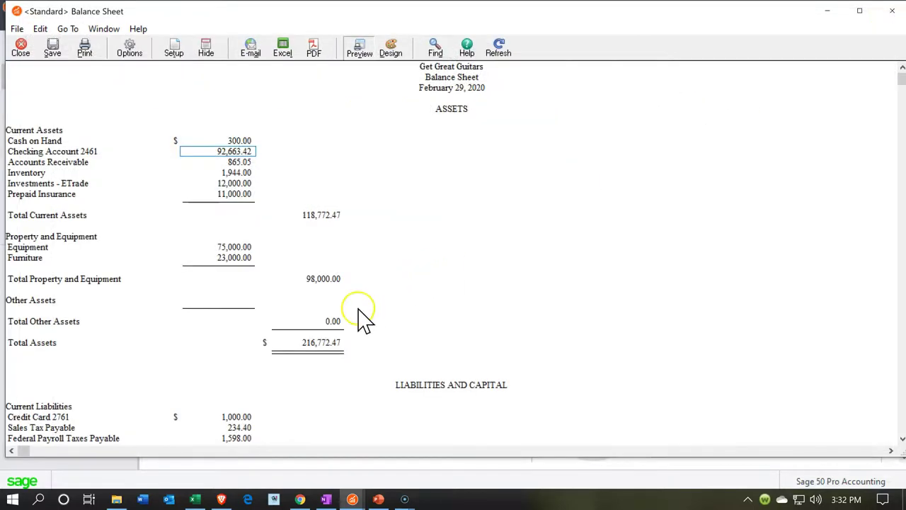
Compare the Current Portion Note balance on the balance sheet with the payment 2 principal in Excel cell E10.
scroll(358, 323, down, 3)
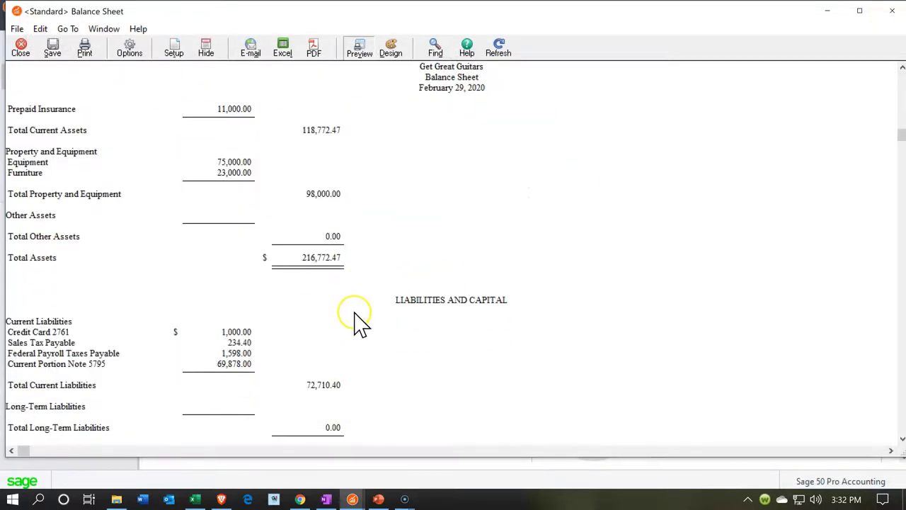
scroll(230, 321, down, 2)
click(230, 320)
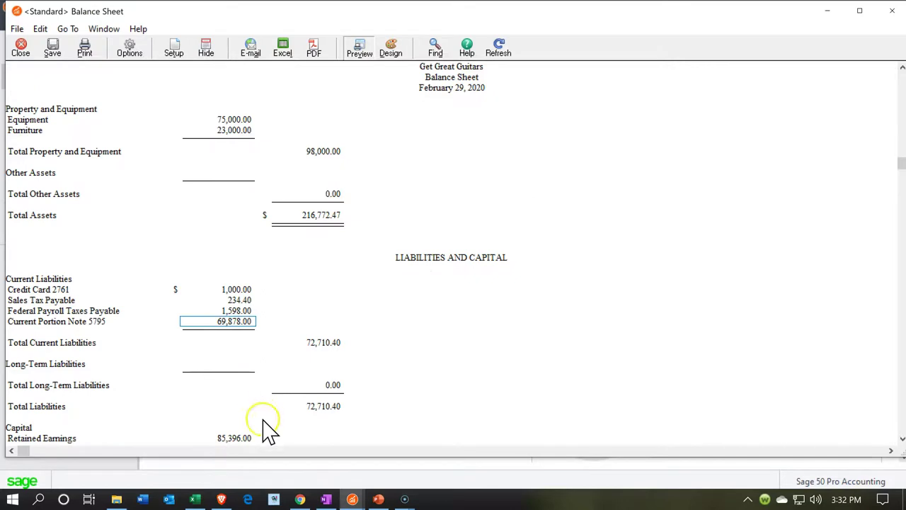
click(201, 500)
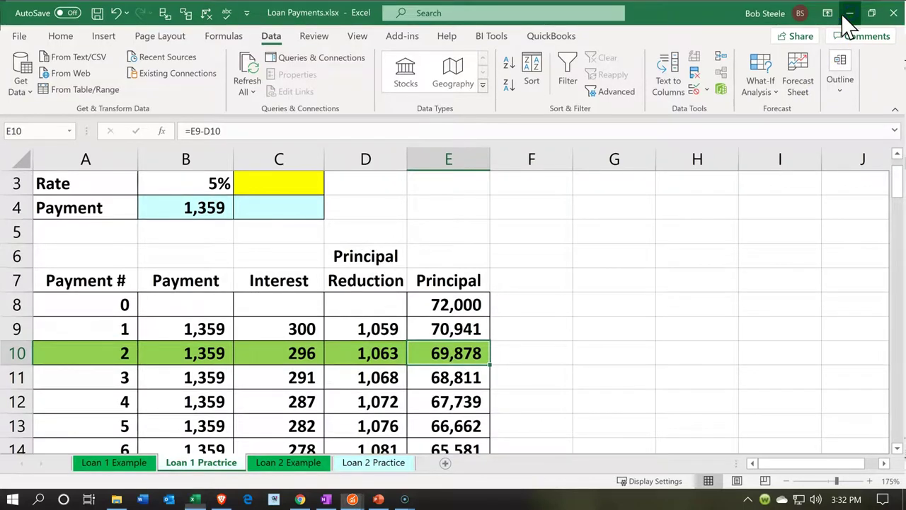
key(alt+Tab)
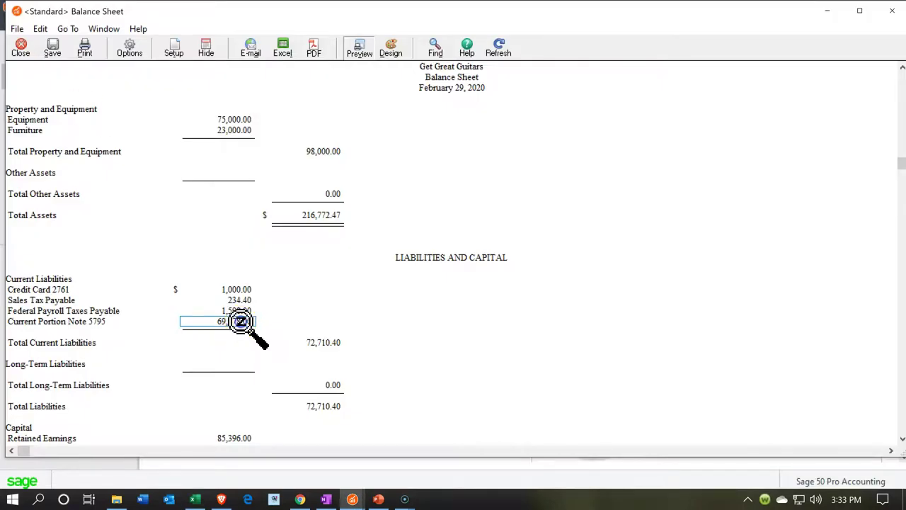
Review the general ledger detail behind the Current Portion Note balance, checking the E13 principal entry.
double_click(239, 321)
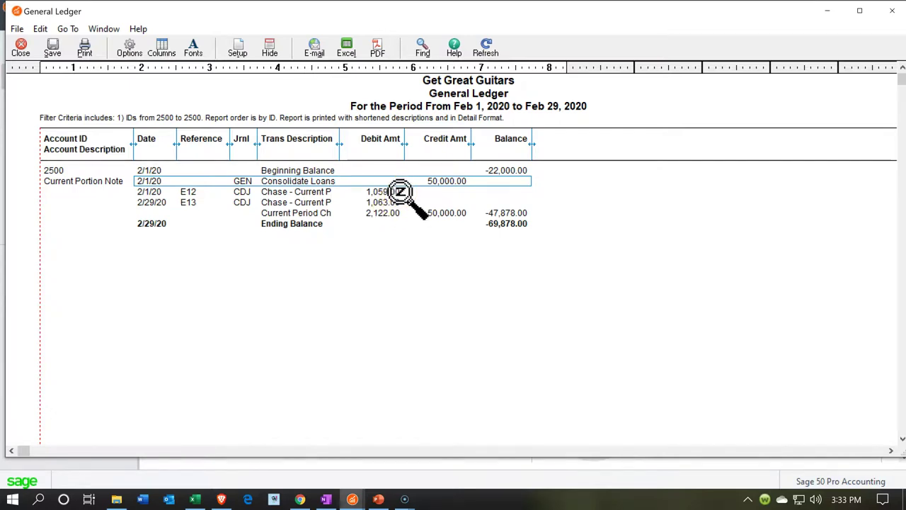
click(402, 202)
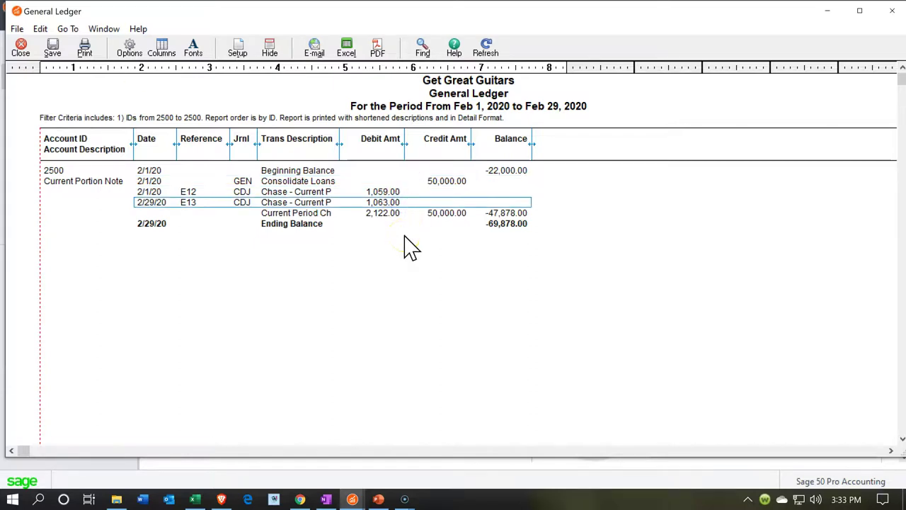
click(380, 241)
click(890, 10)
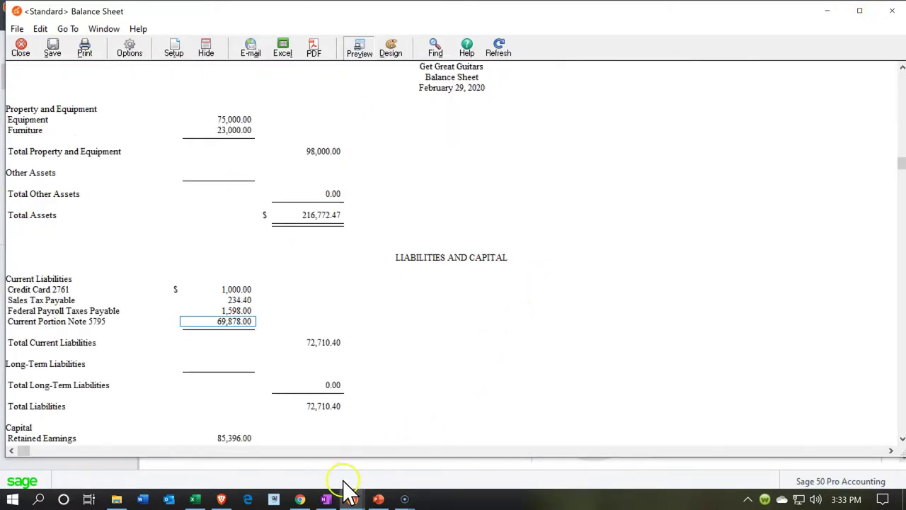
Refresh the income statement and view the current month's general ledger detail for Interest Expense.
mouse_move(353, 499)
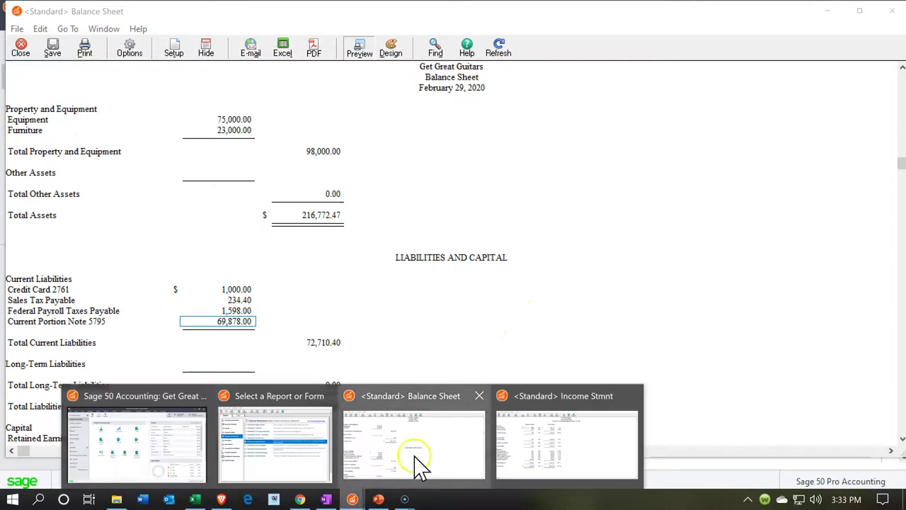
click(532, 448)
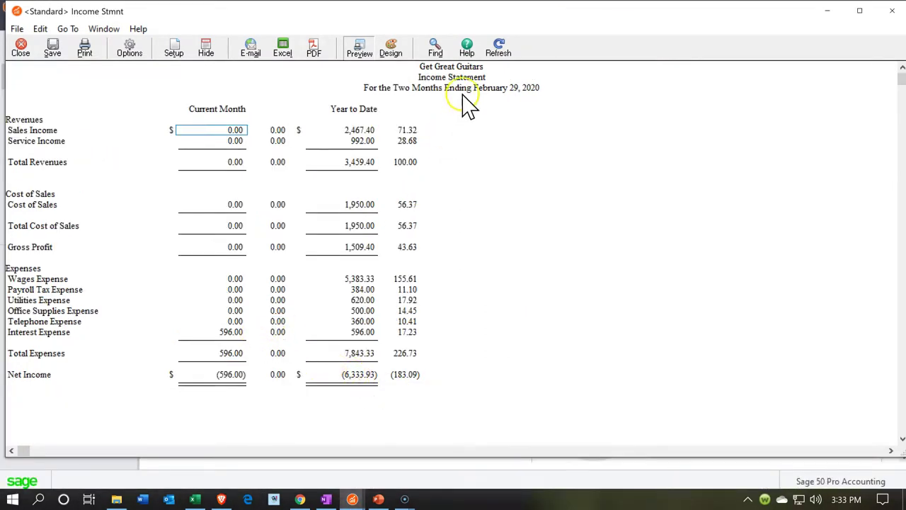
click(500, 48)
double_click(241, 332)
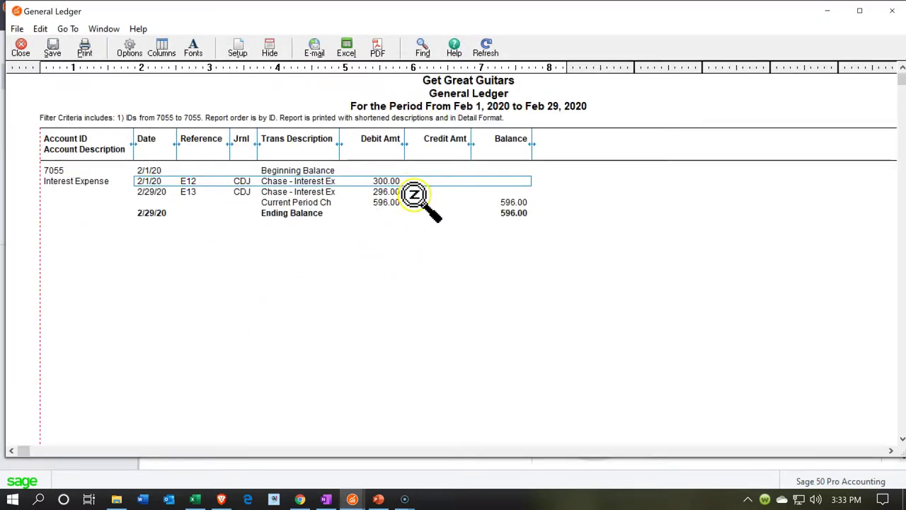
Switch to the Excel loan table and check the combined interest of payments 1 and 2 in cells C9:C10.
click(195, 500)
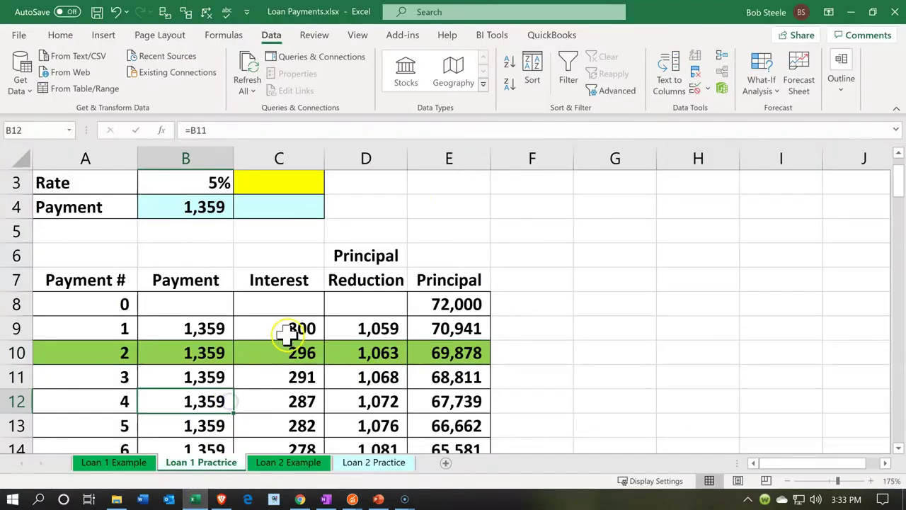
drag(290, 328, 290, 352)
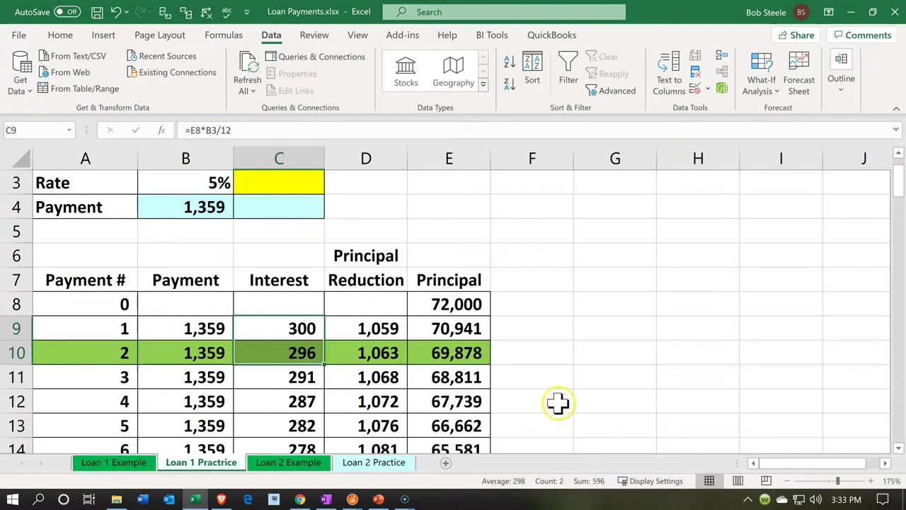
click(524, 380)
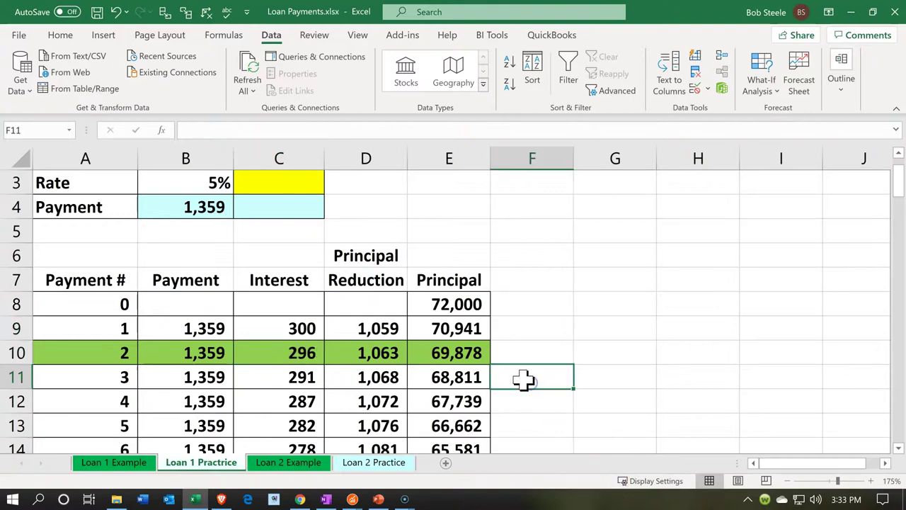
drag(493, 358, 500, 354)
click(483, 354)
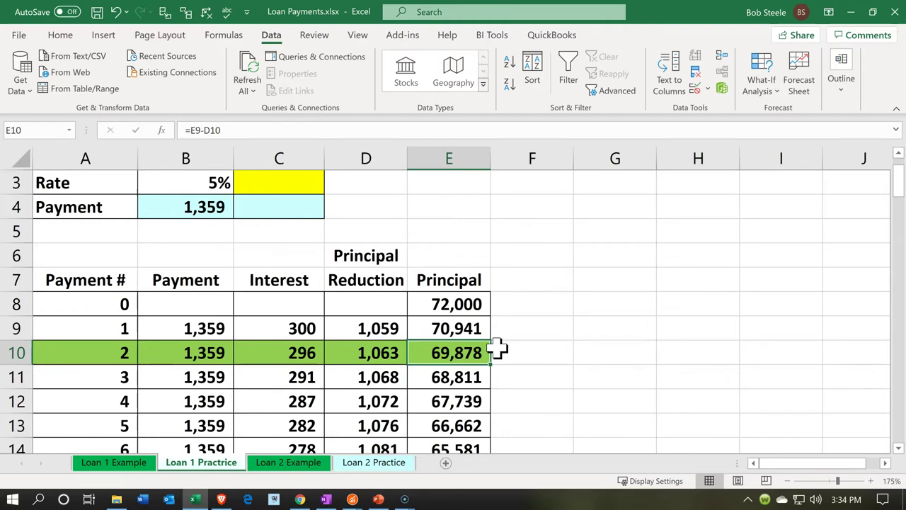
key(Home)
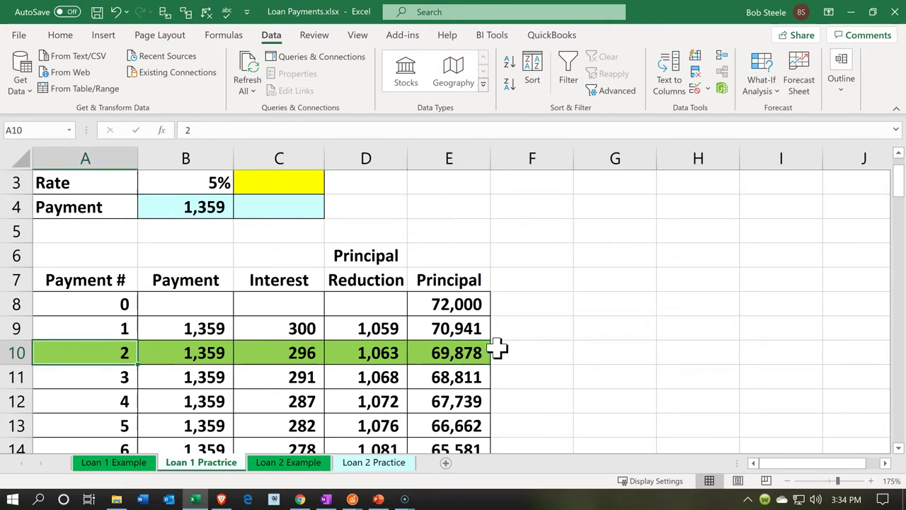